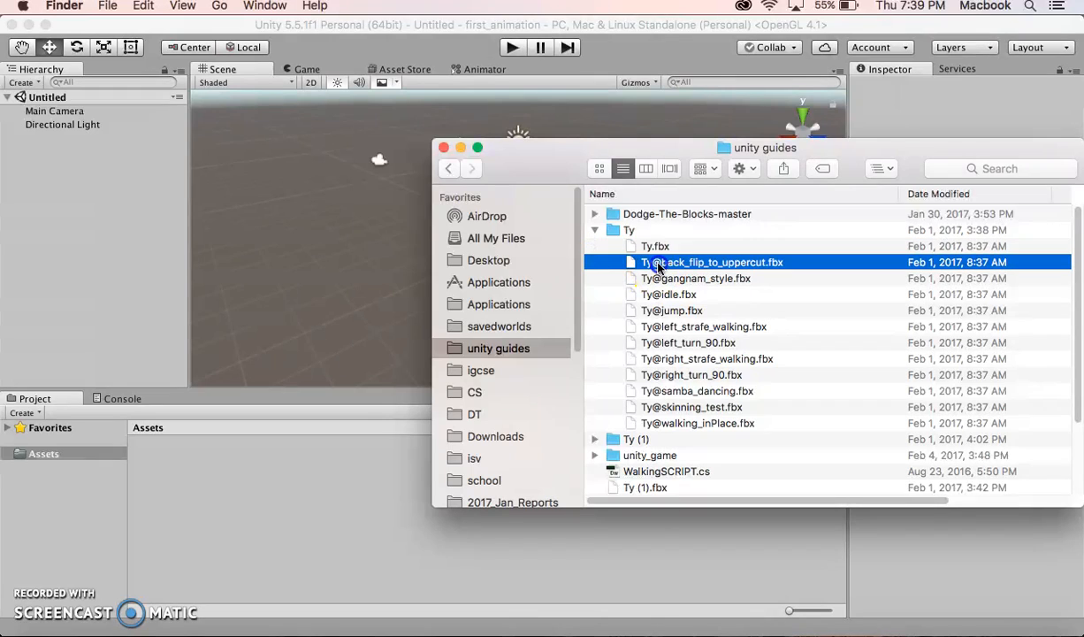
# Import the Ty folder containing the model and its animation FBX files into the project's Assets
pyautogui.keyDown('shift'); pyautogui.click(644, 422); pyautogui.keyUp('shift')
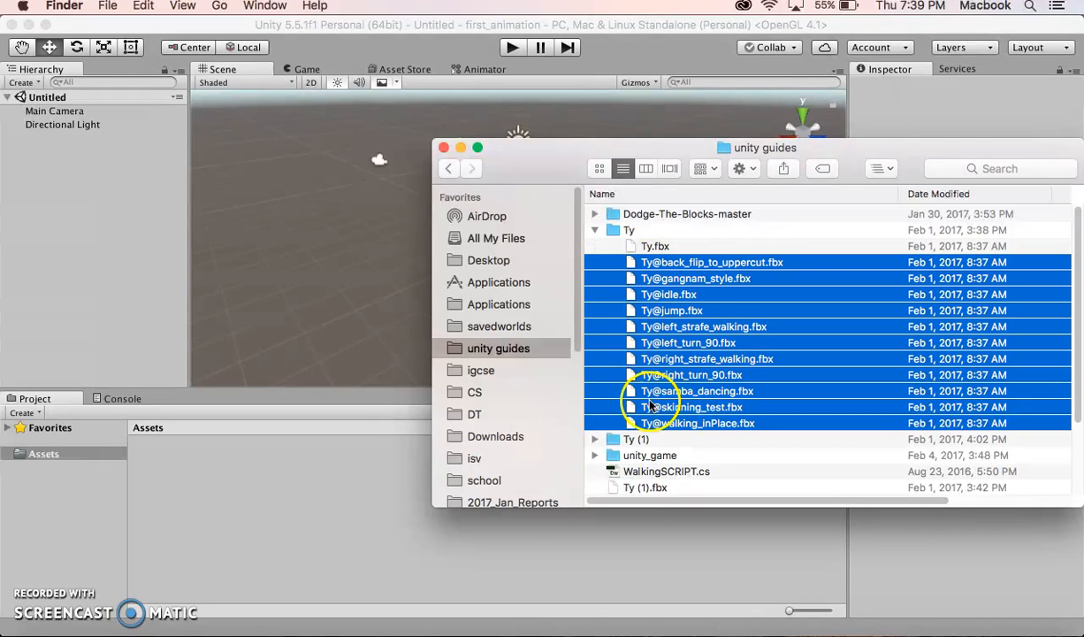
pyautogui.click(595, 230)
pyautogui.moveTo(614, 232); pyautogui.dragTo(268, 461)
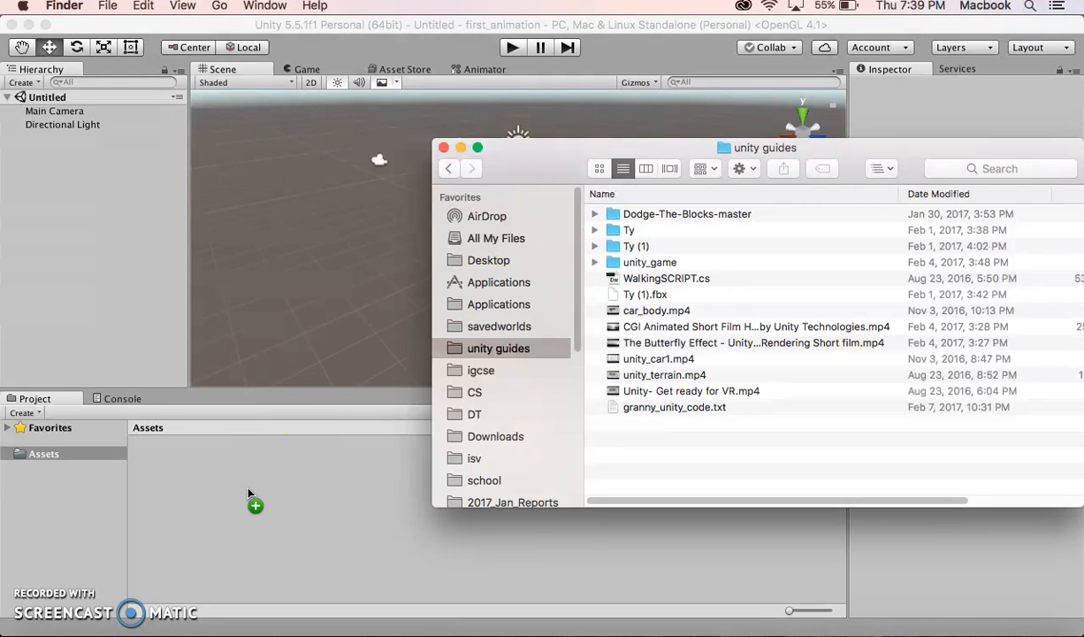
pyautogui.moveTo(287, 365); pyautogui.dragTo(270, 478)
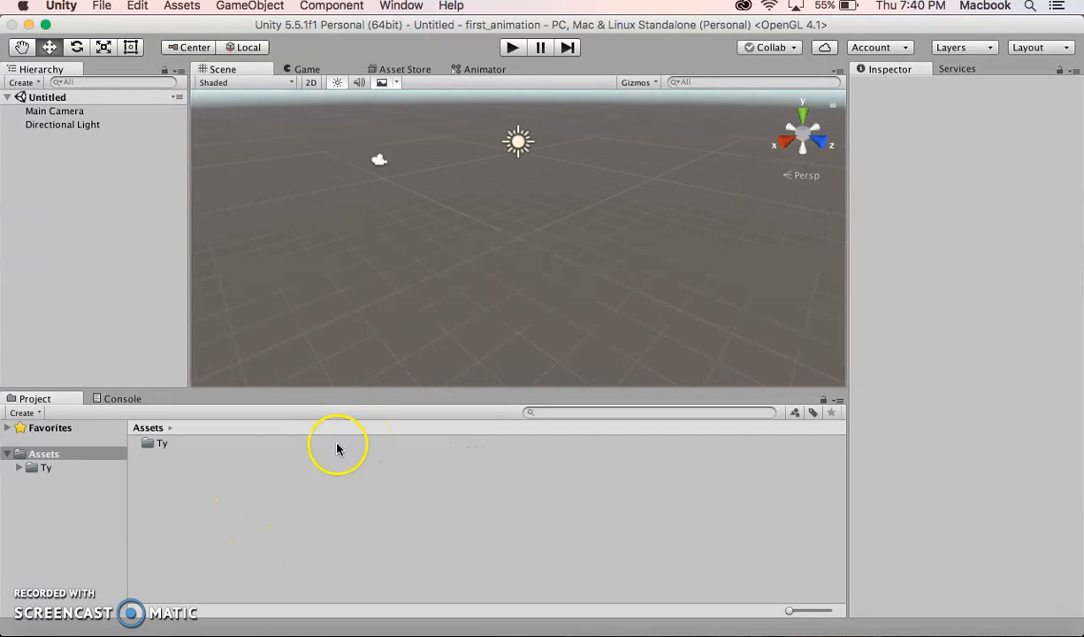
# Open the Ty folder and set the Ty model's rig Animation Type to Humanoid, applying the change
pyautogui.doubleClick(149, 443)
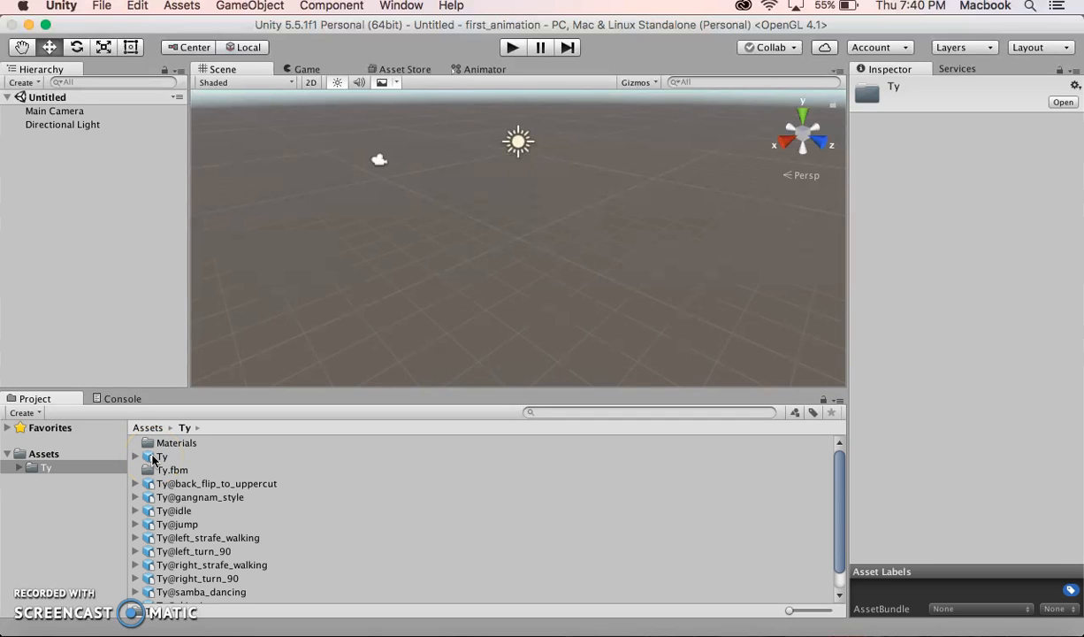
pyautogui.click(153, 457)
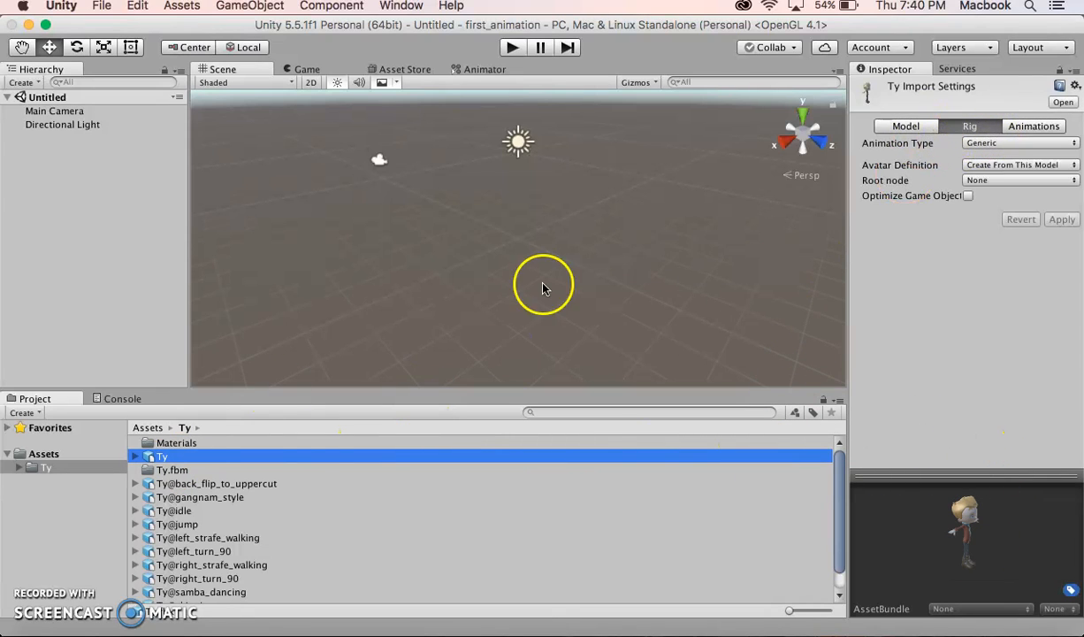
pyautogui.click(972, 130)
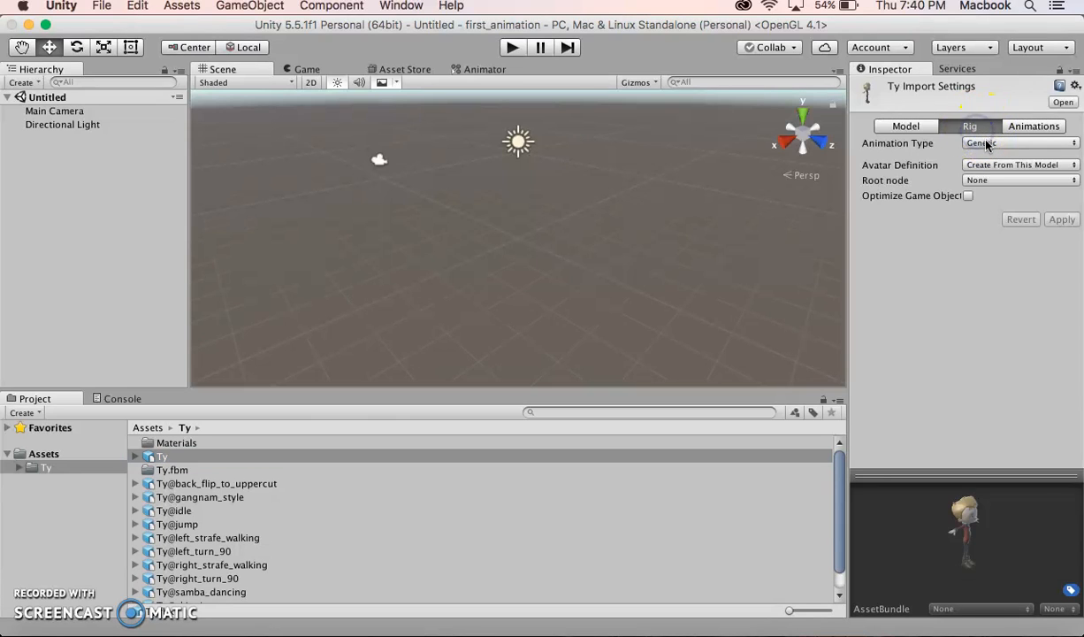
pyautogui.click(987, 144)
pyautogui.click(982, 162)
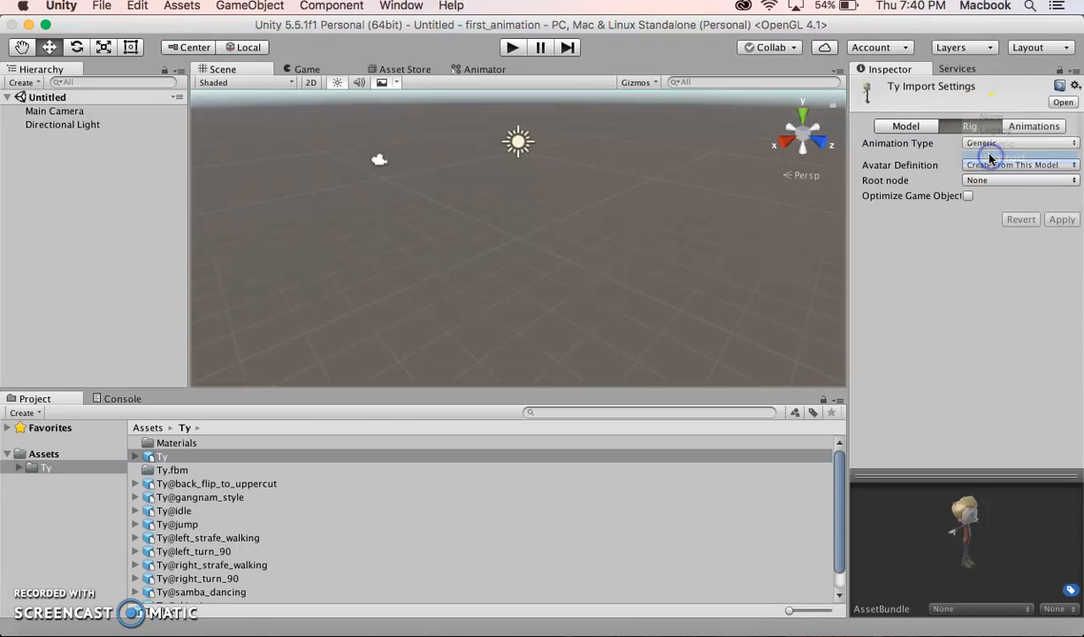
pyautogui.click(1065, 255)
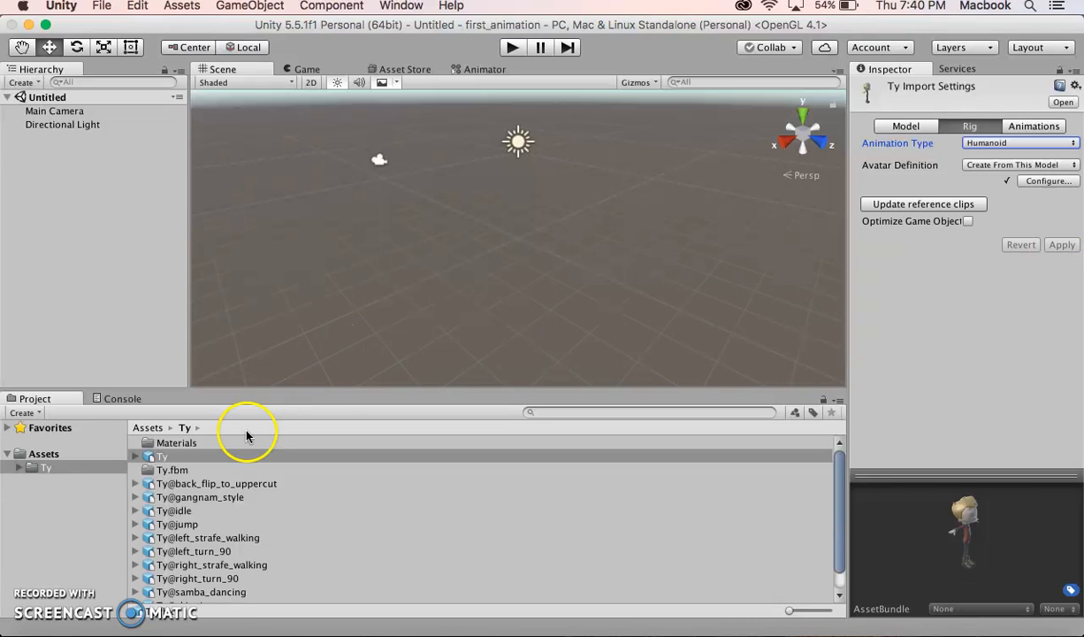
# Set the Ty@back_flip_to_uppercut rig Animation Type to Humanoid and apply it
pyautogui.click(171, 484)
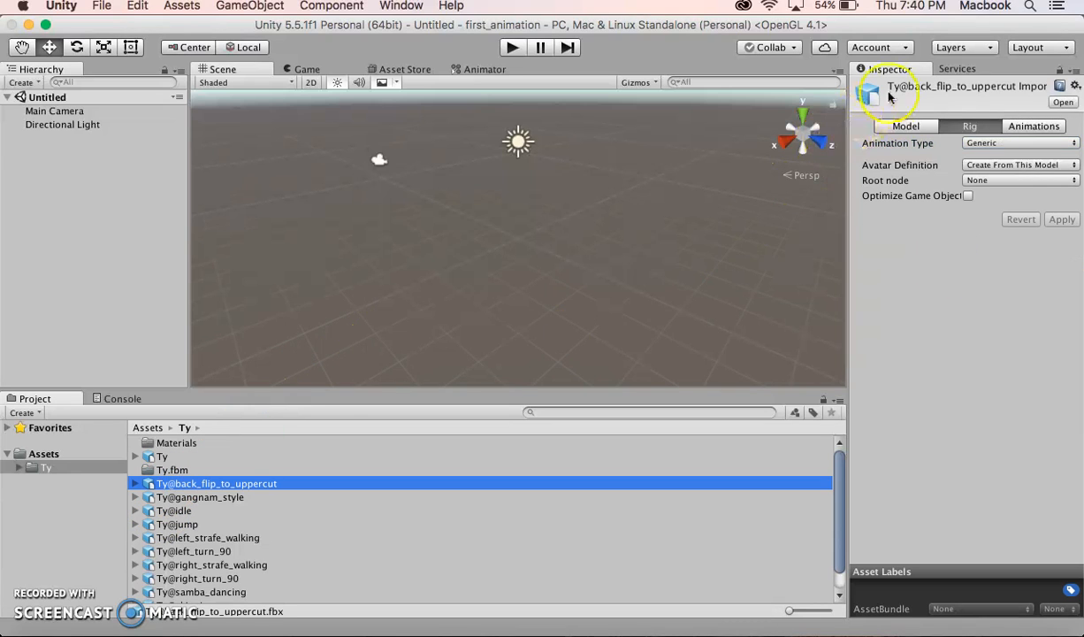
pyautogui.click(979, 145)
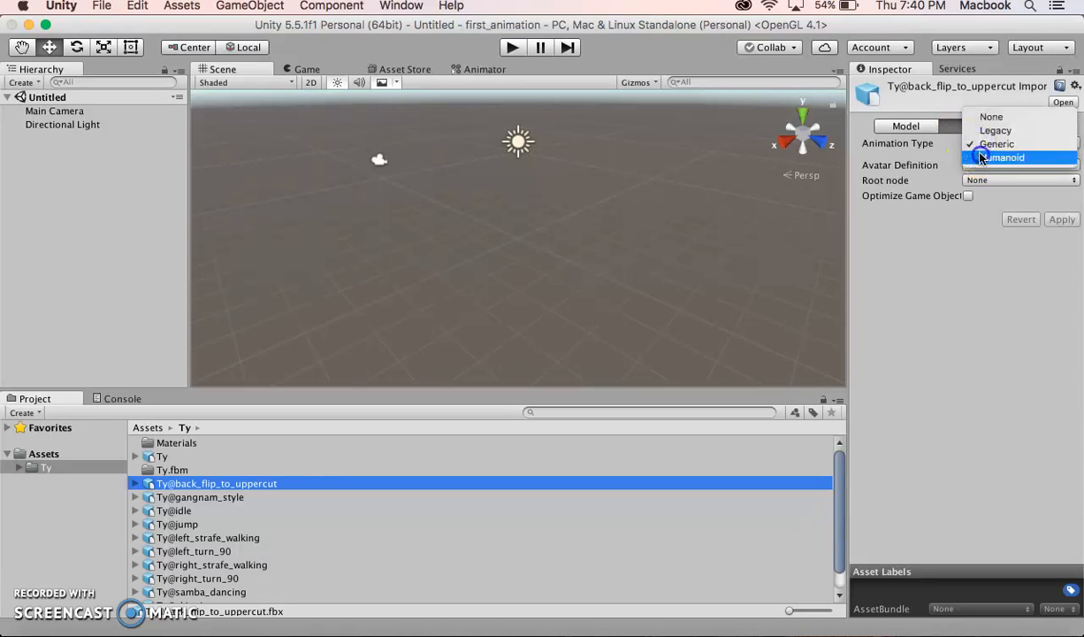
pyautogui.click(994, 167)
pyautogui.click(1062, 255)
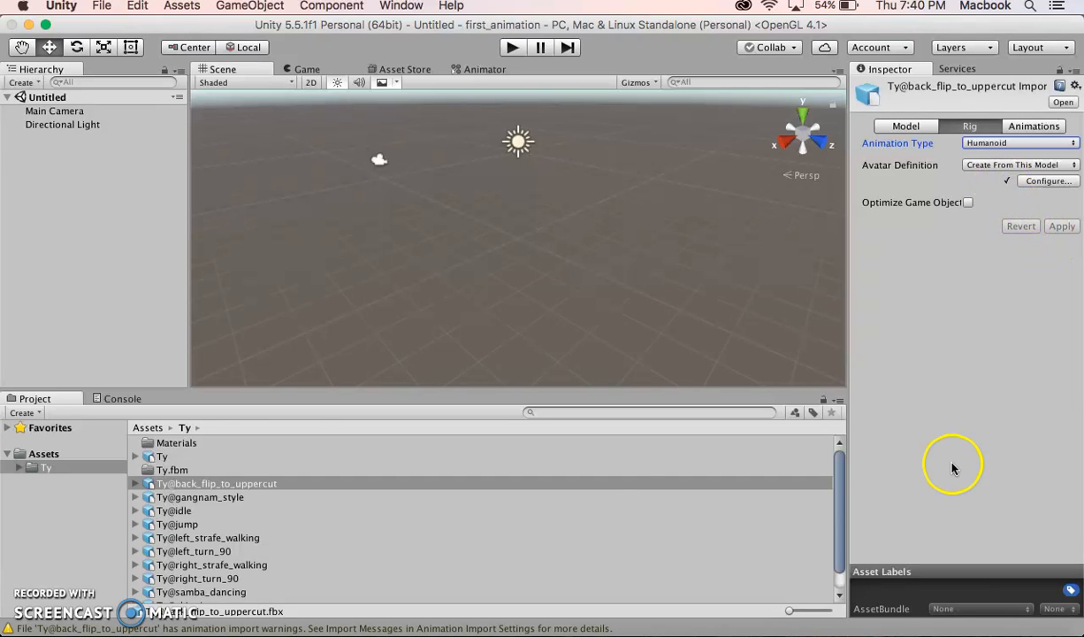
# Set the Ty@gangnam_style rig Animation Type to Humanoid and apply it
pyautogui.click(182, 487)
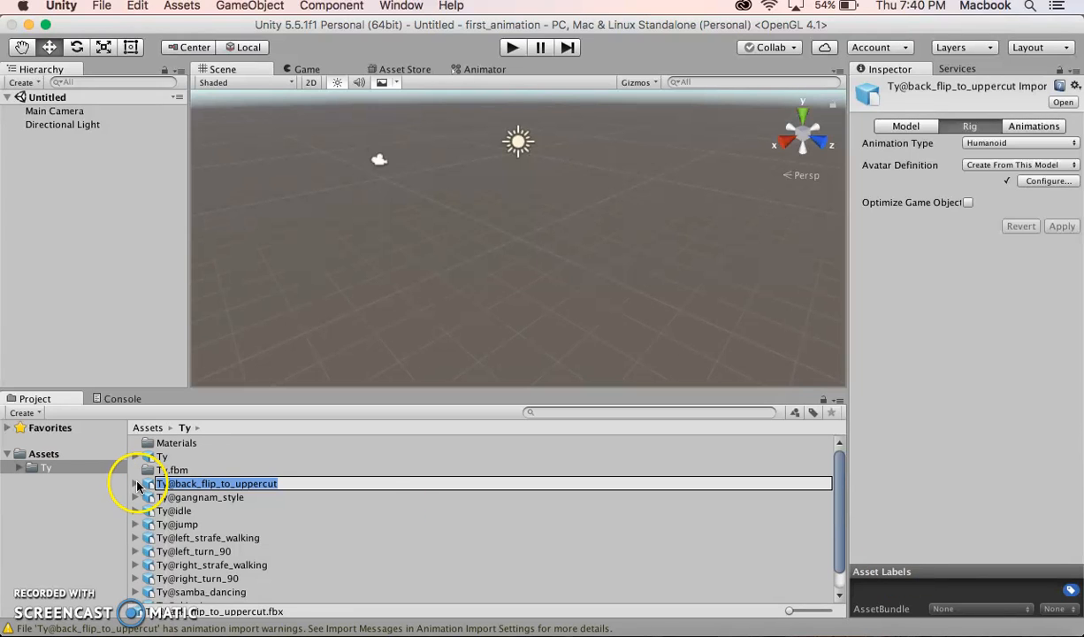
pyautogui.click(158, 495)
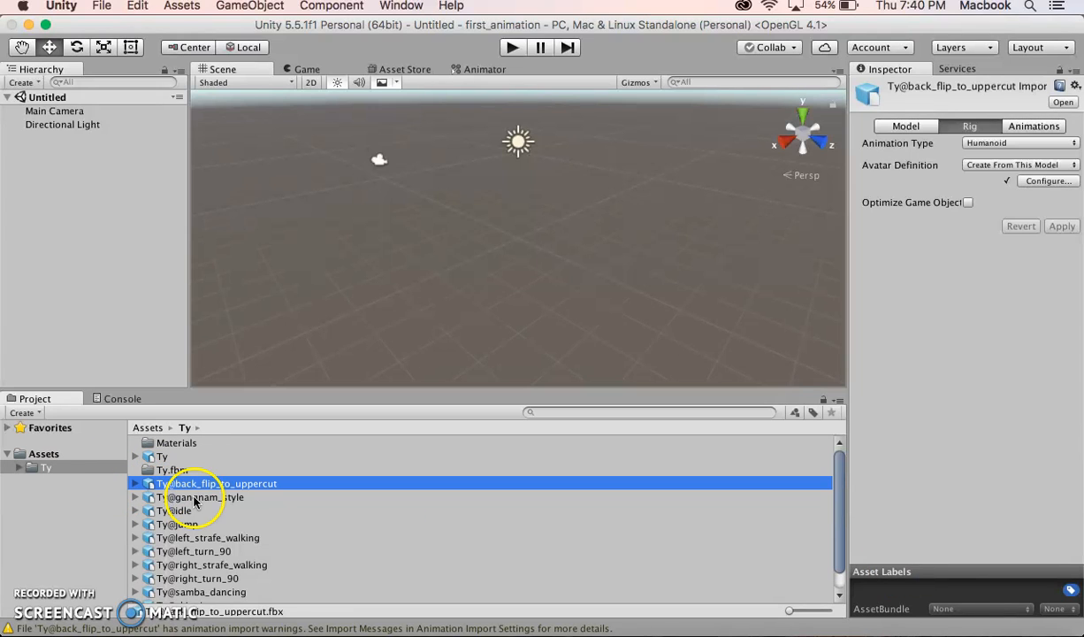
pyautogui.click(195, 498)
pyautogui.click(994, 142)
pyautogui.click(999, 157)
pyautogui.click(1061, 256)
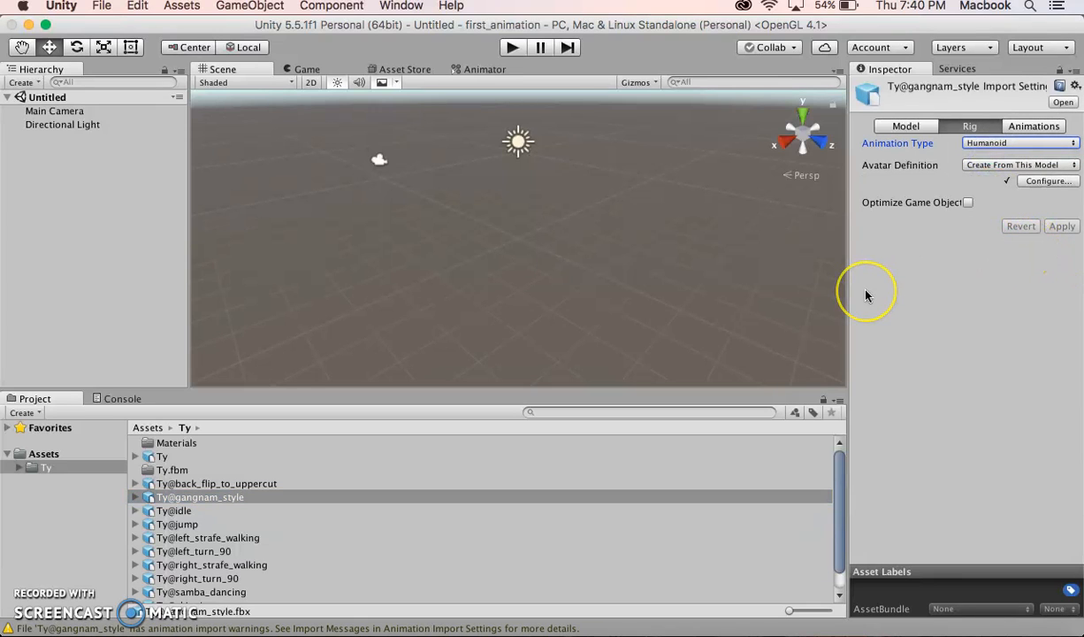
# Place the Ty model into the scene and inspect its Animator component
pyautogui.click(177, 537)
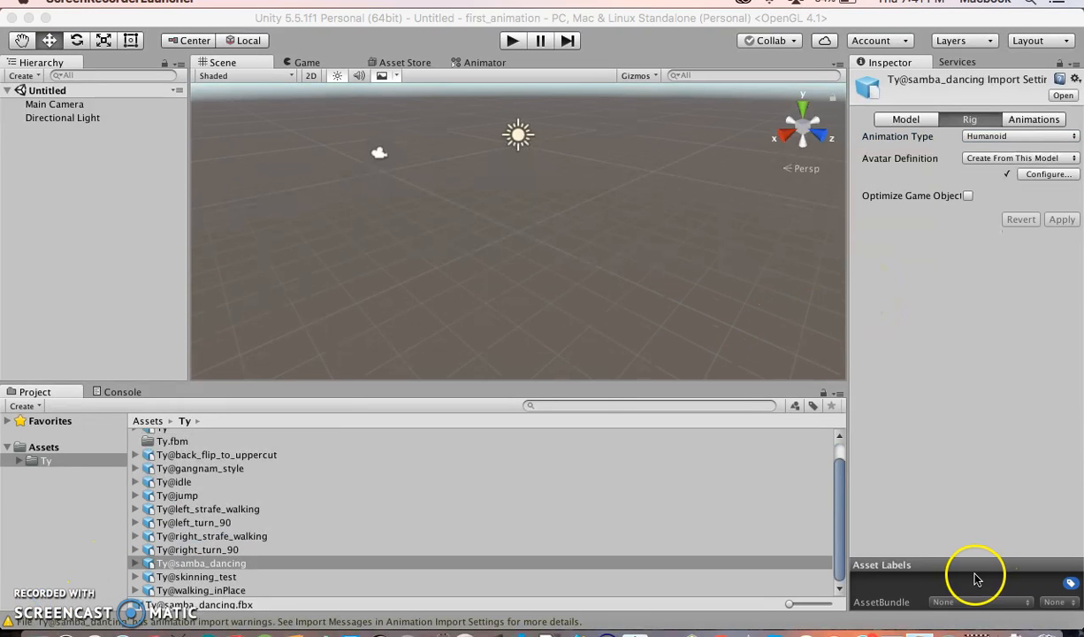
pyautogui.click(188, 550)
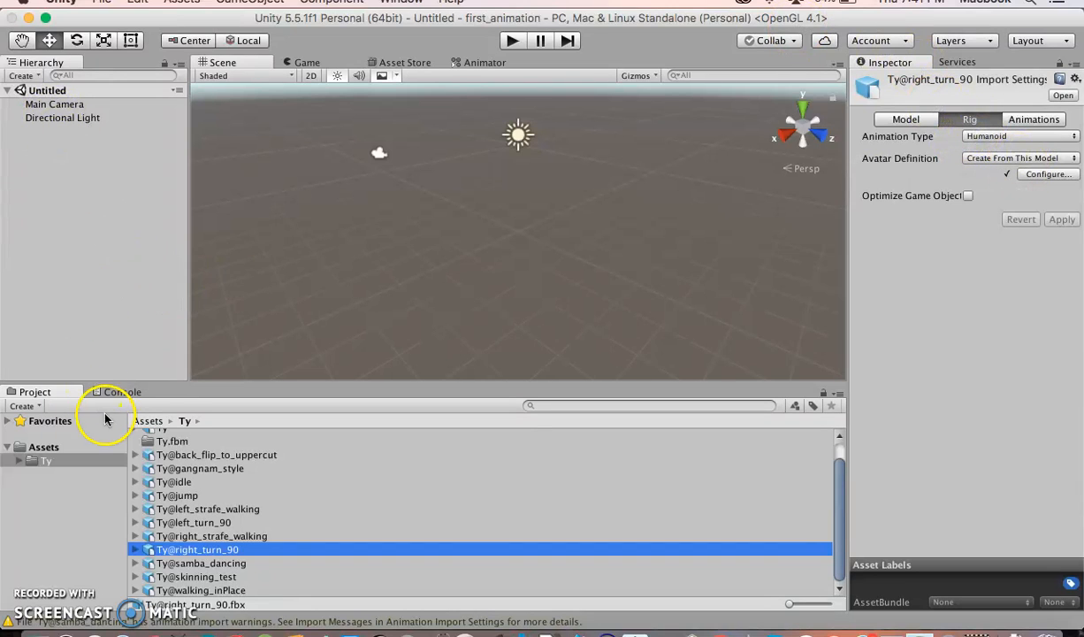
pyautogui.moveTo(837, 521); pyautogui.dragTo(840, 453)
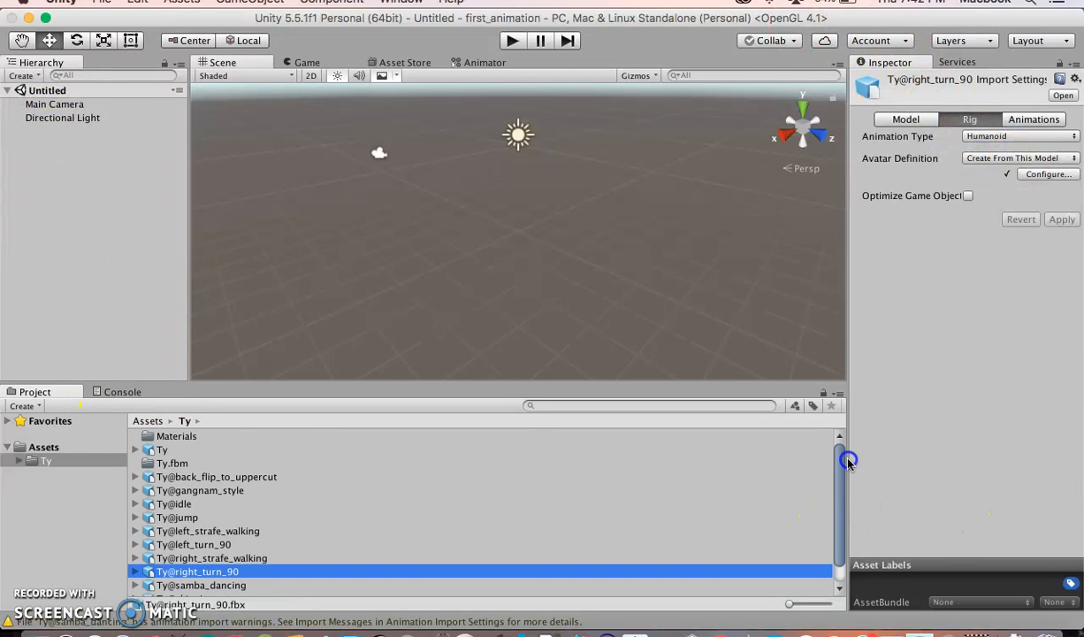
pyautogui.moveTo(144, 451); pyautogui.dragTo(452, 251)
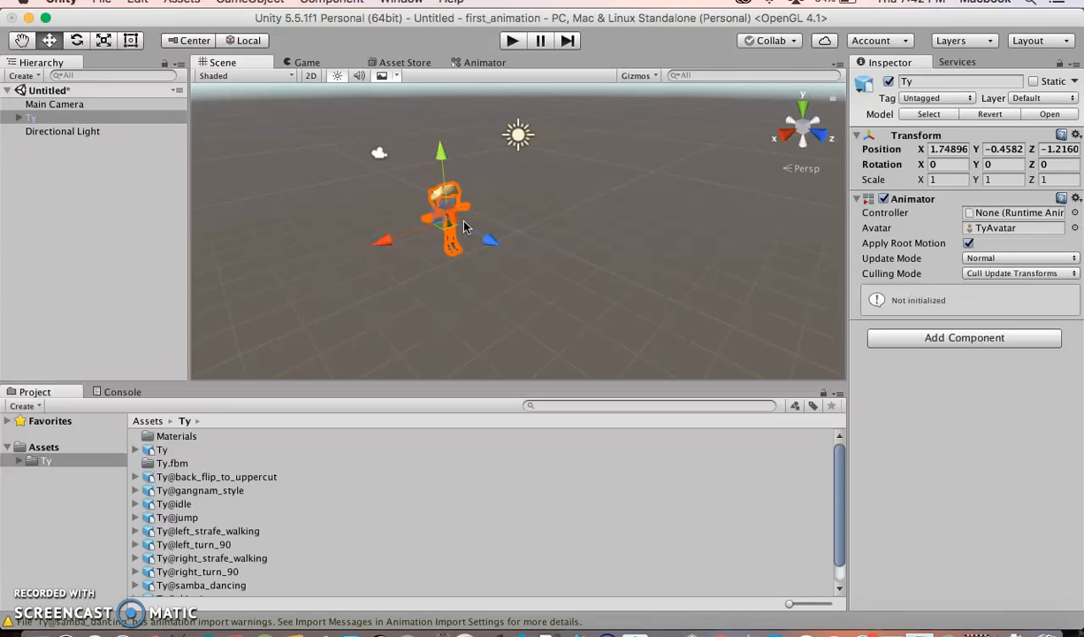
pyautogui.click(904, 200)
pyautogui.click(906, 202)
# Preview the gangnam_style clip in the animation file's import settings
pyautogui.click(181, 491)
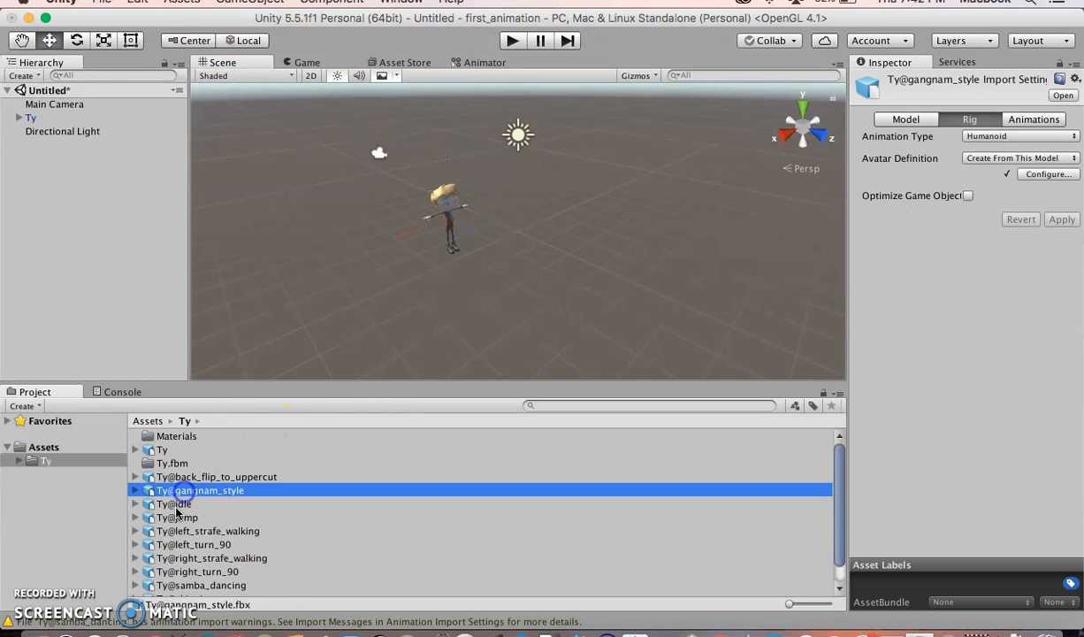
pyautogui.click(178, 503)
pyautogui.click(178, 531)
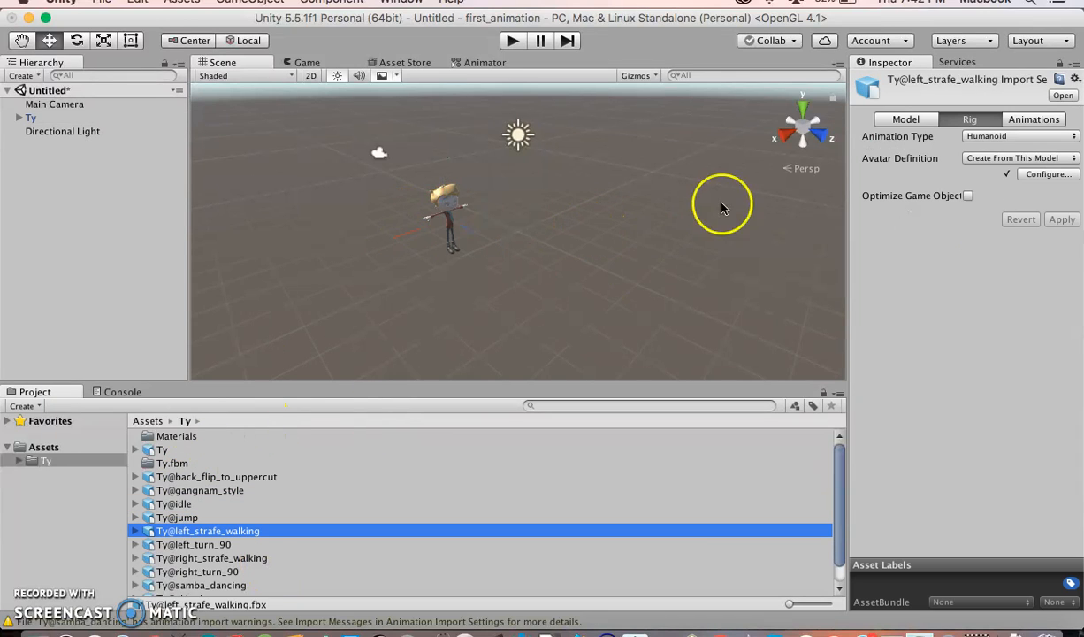
pyautogui.click(182, 491)
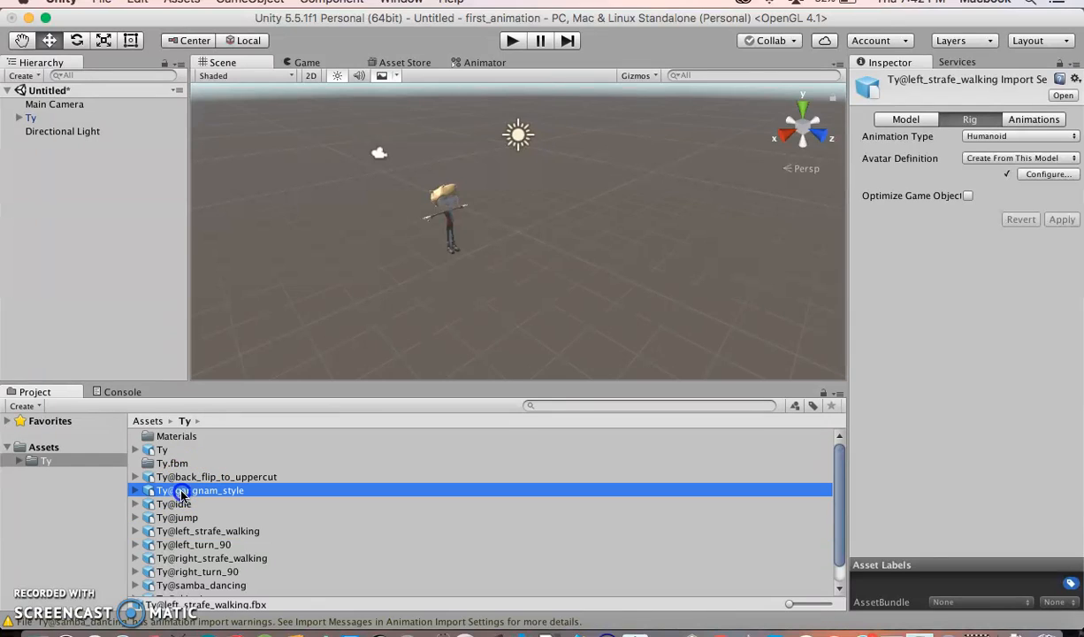
pyautogui.click(1035, 121)
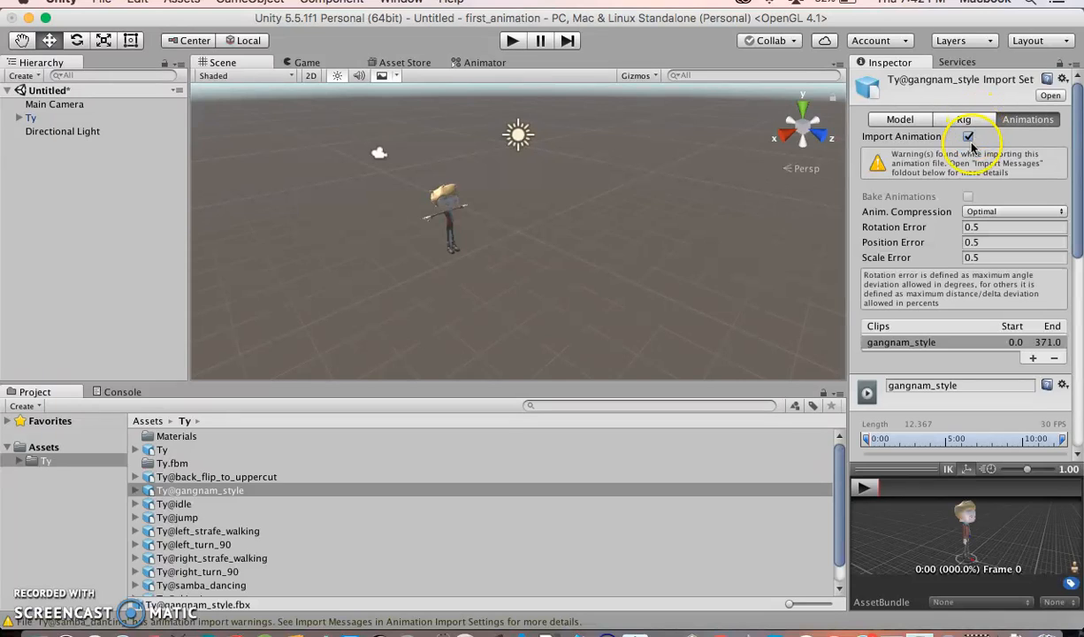
pyautogui.click(864, 490)
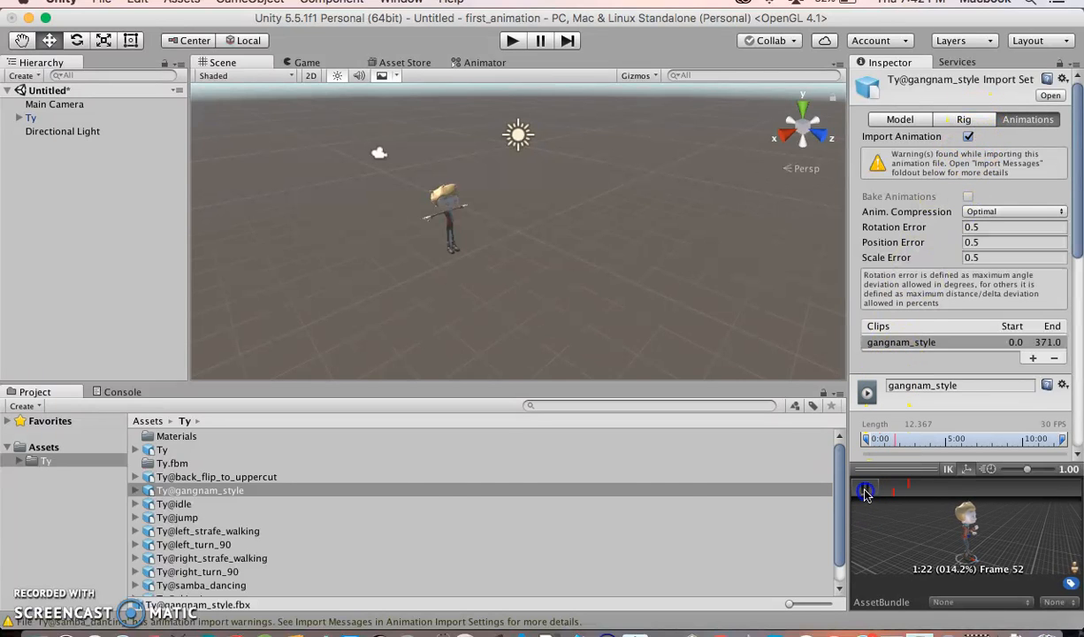
# Preview the left_turn_90 animation clip
pyautogui.click(168, 544)
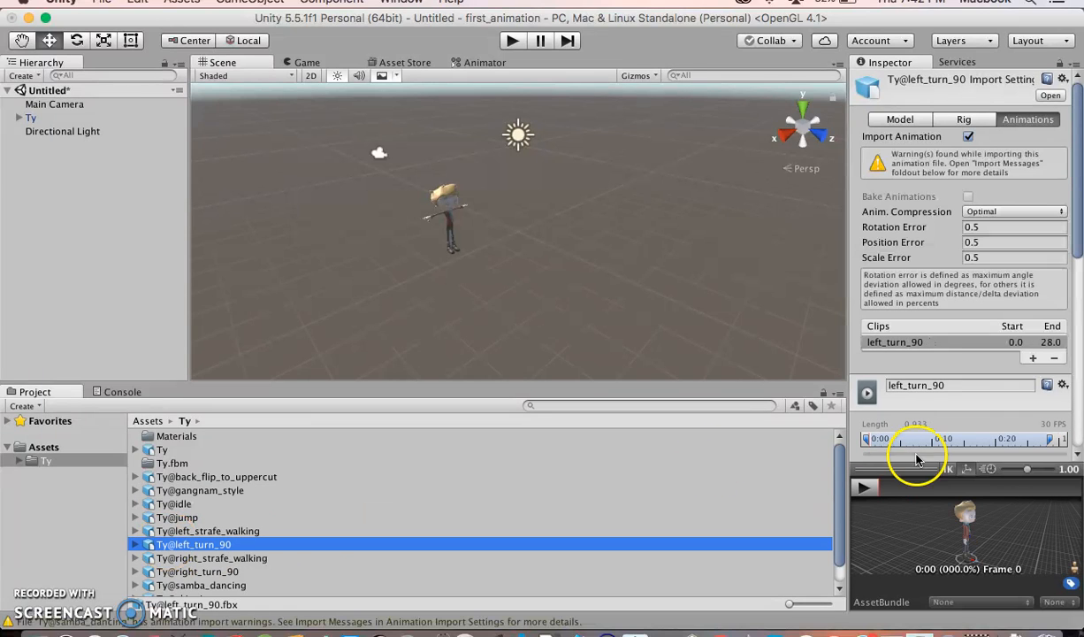
pyautogui.click(864, 489)
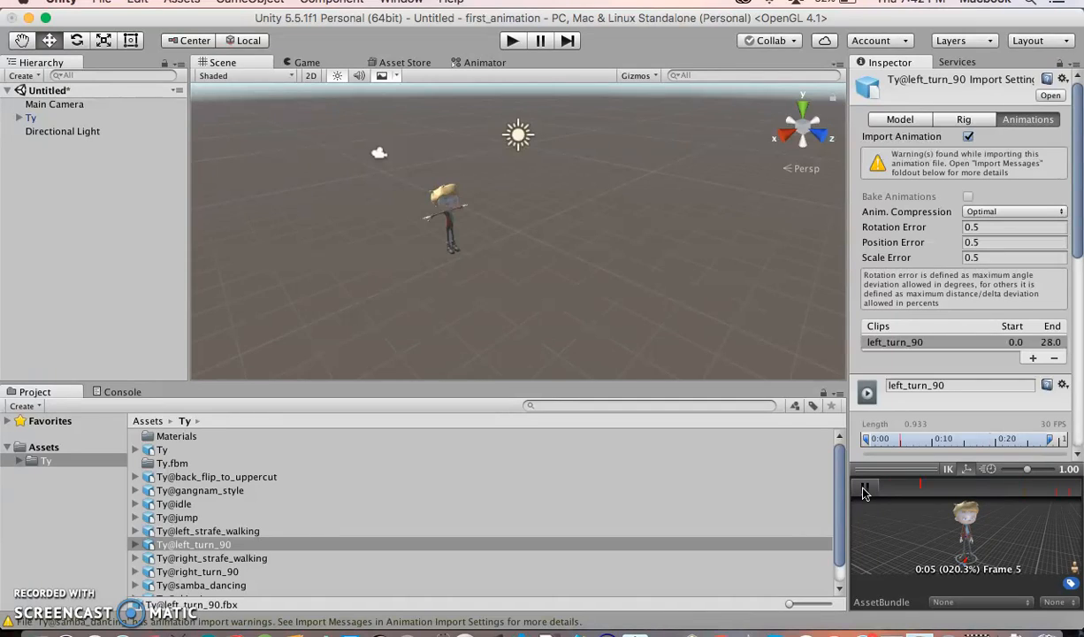
pyautogui.click(37, 590)
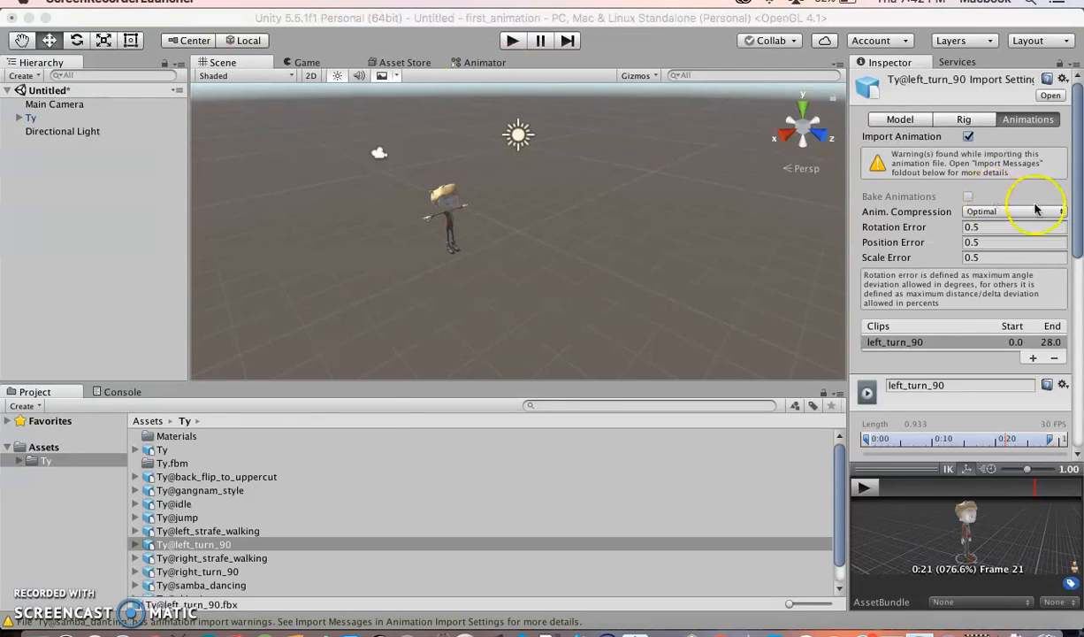
# Review the Ty model's Model and Rig import settings and its imported object details
pyautogui.click(484, 66)
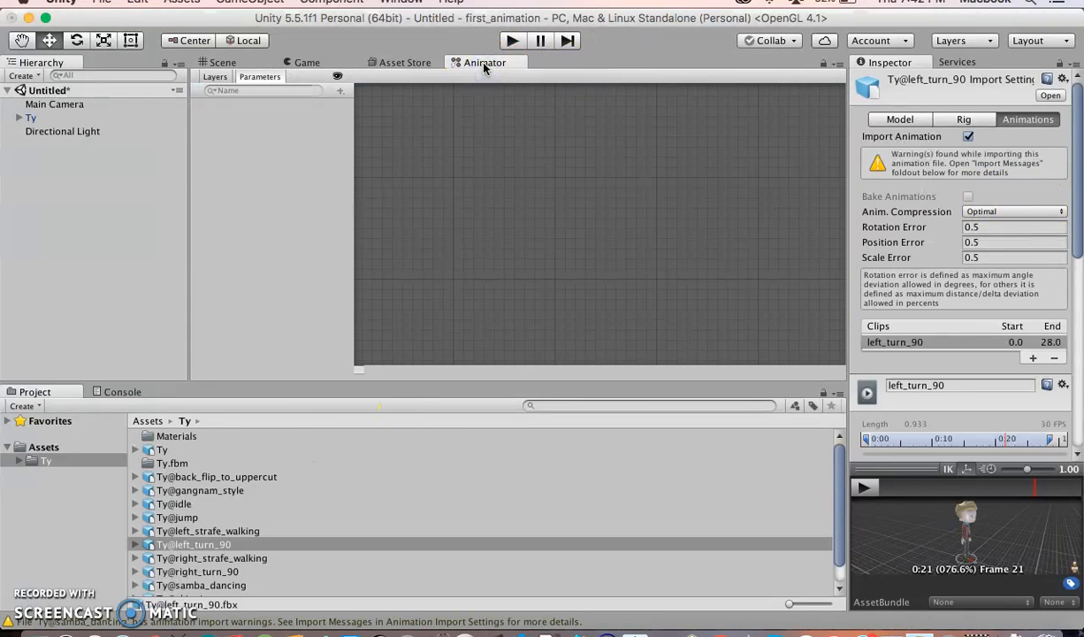
pyautogui.click(217, 63)
pyautogui.click(155, 449)
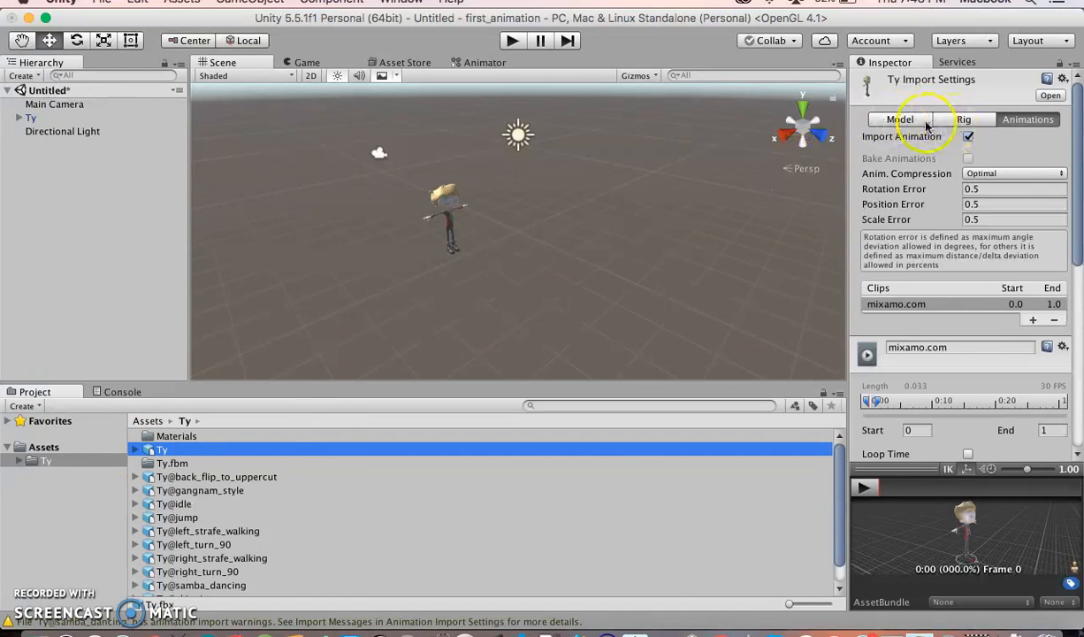
pyautogui.click(897, 121)
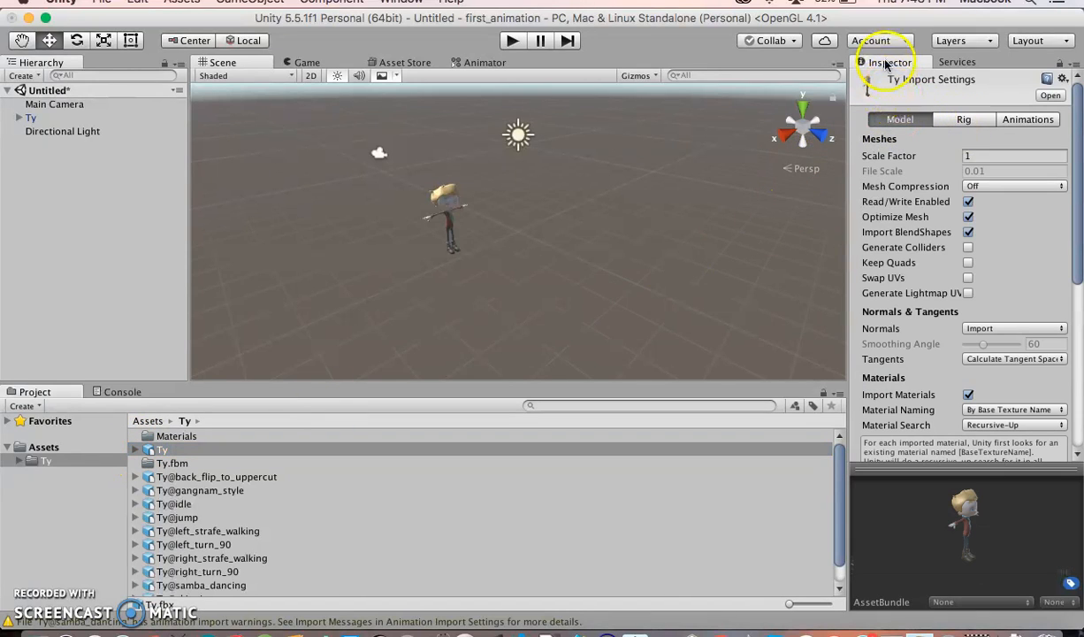
pyautogui.click(966, 120)
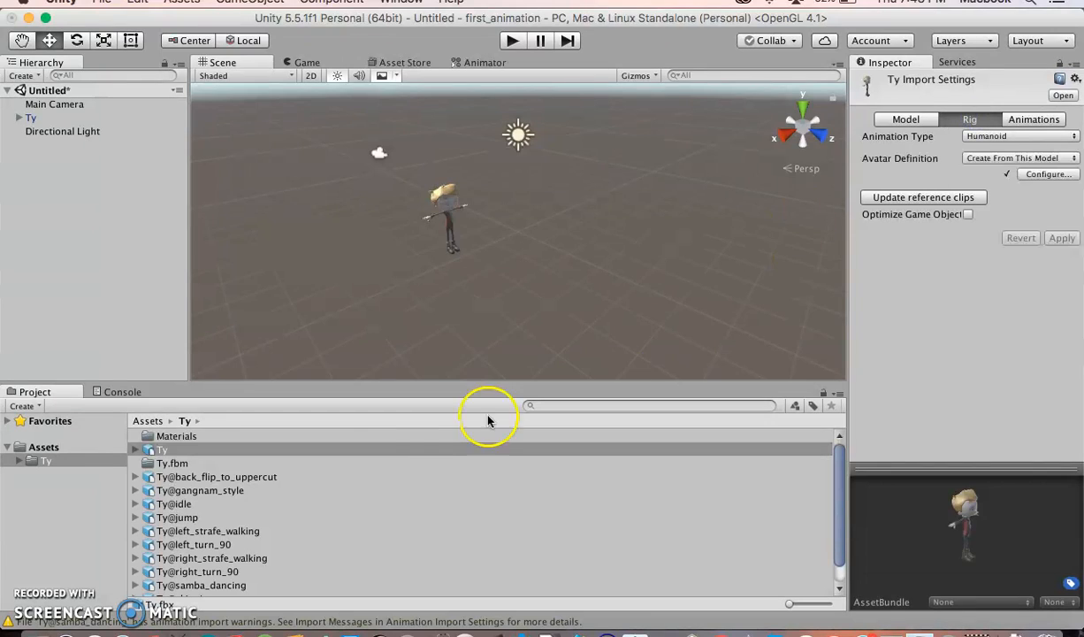
pyautogui.click(158, 450)
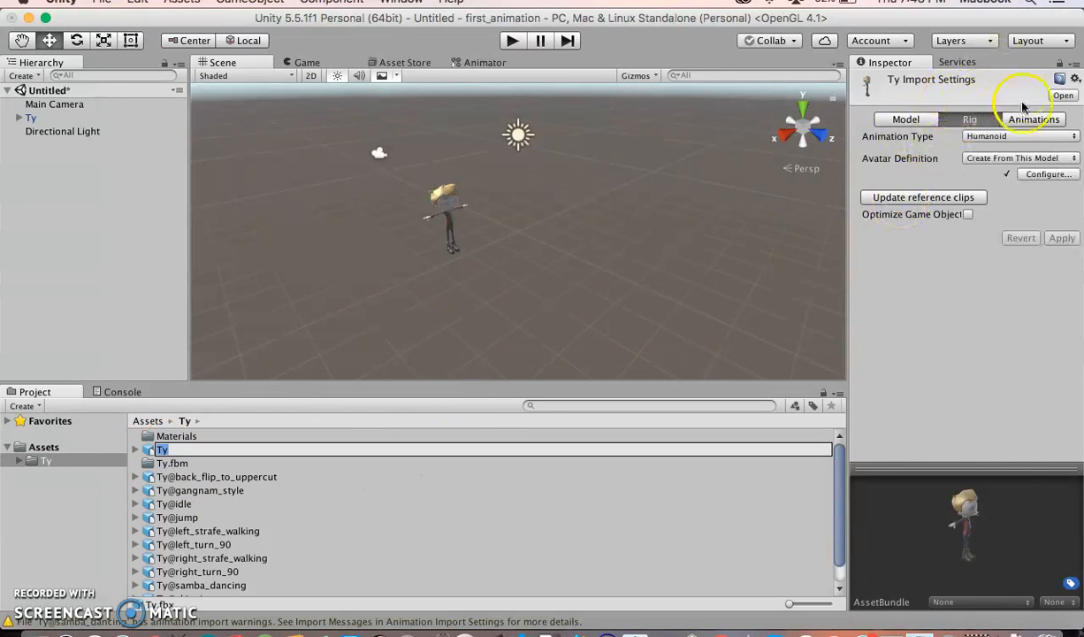
pyautogui.click(902, 118)
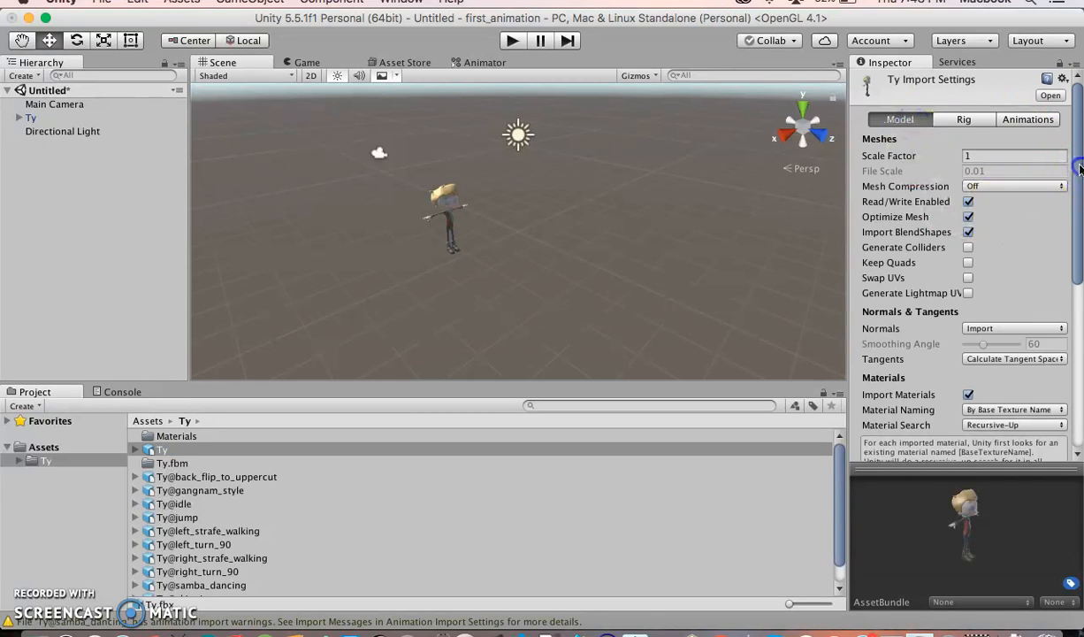
pyautogui.moveTo(1079, 168); pyautogui.dragTo(1077, 330)
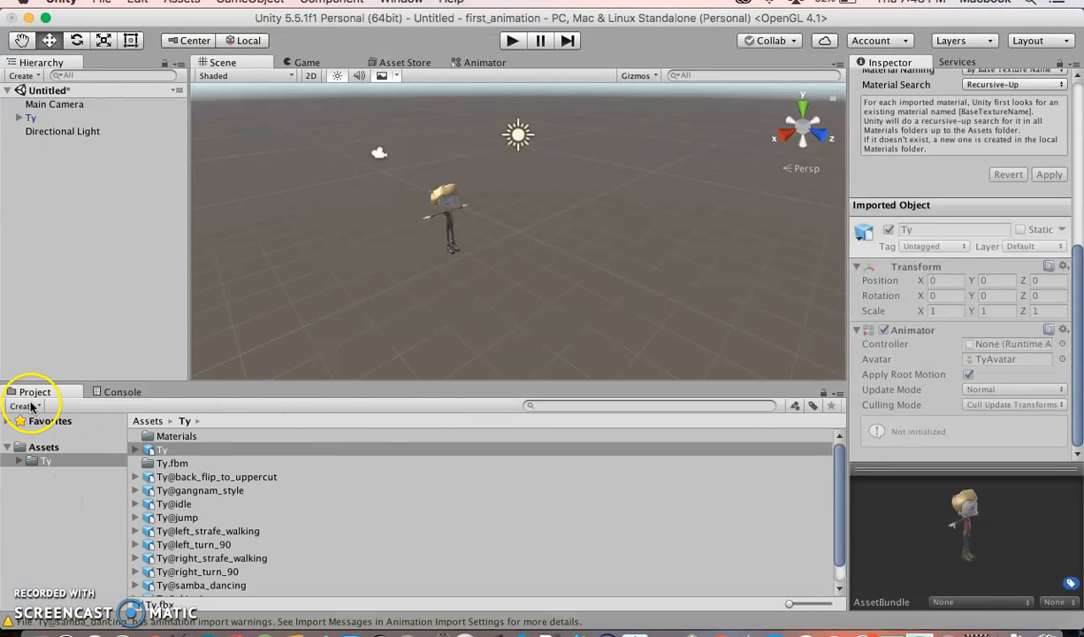
# Create a new Animator Controller in the Ty folder and name it animator_controller
pyautogui.click(40, 408)
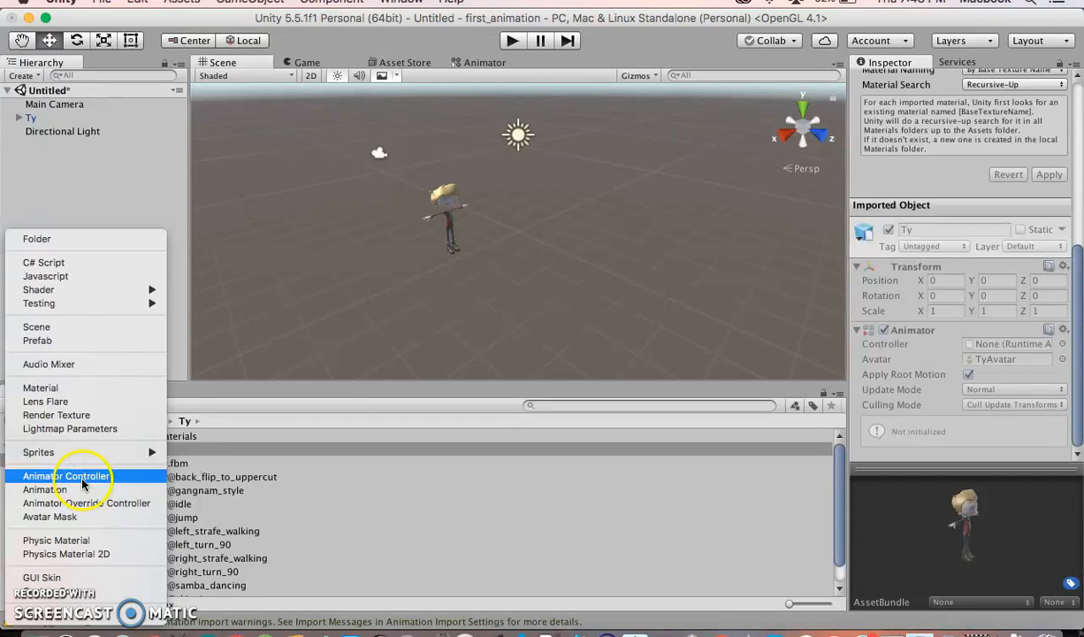
pyautogui.click(81, 477)
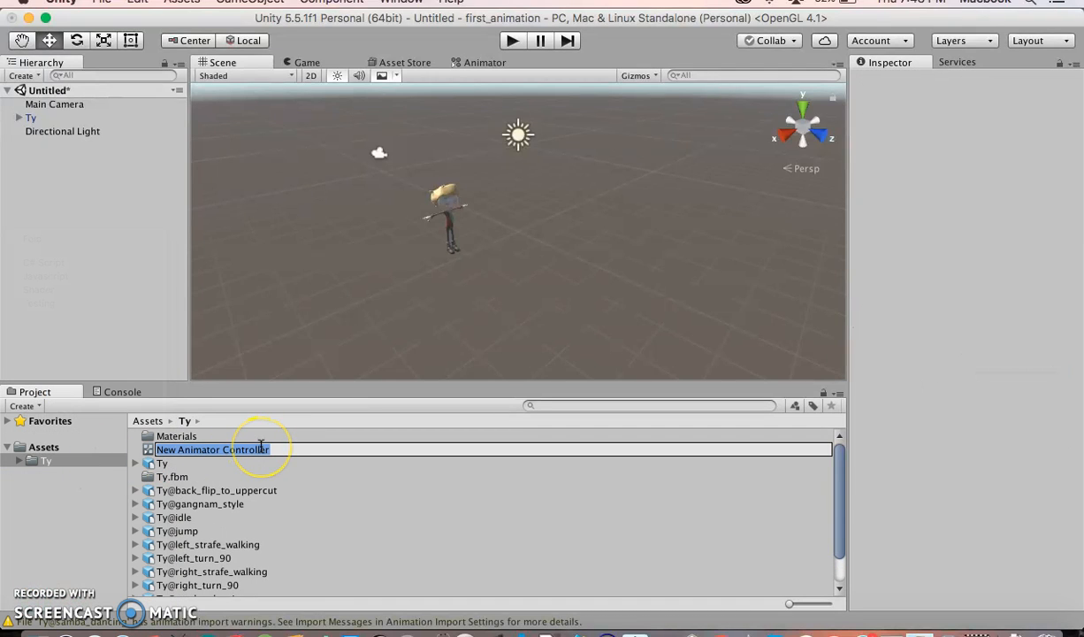
pyautogui.moveTo(277, 448); pyautogui.dragTo(149, 436)
pyautogui.write('an')
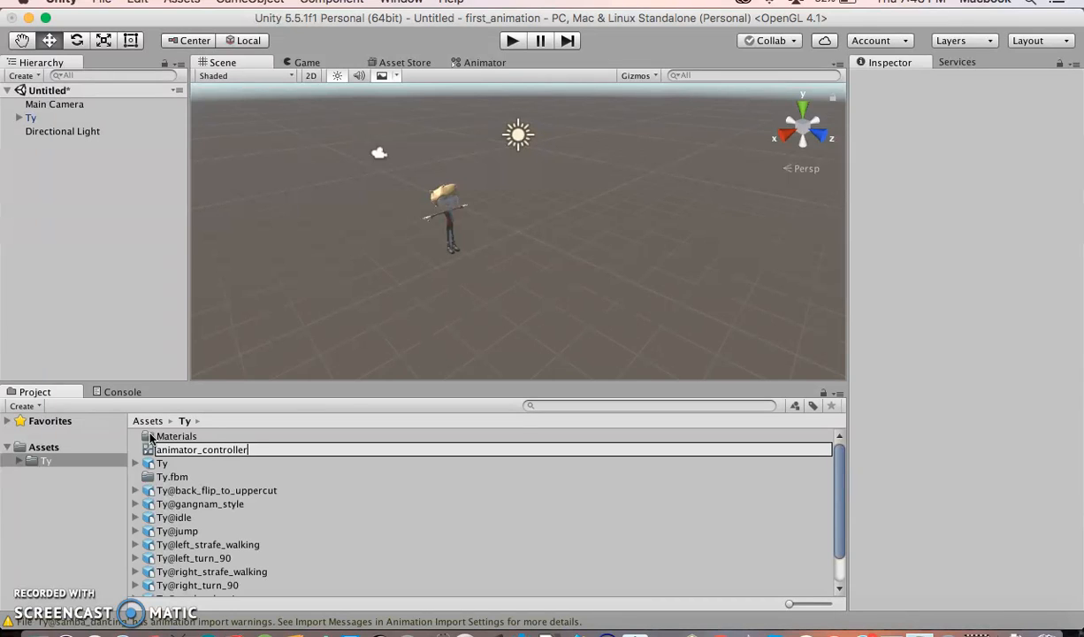
pyautogui.press('Return')
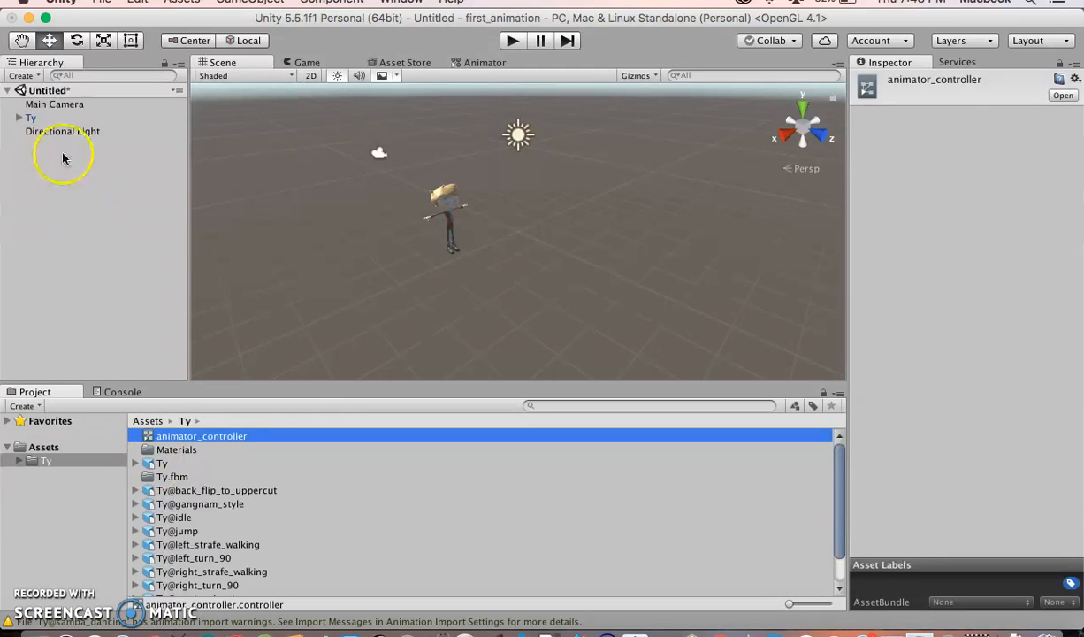
# Assign animator_controller as the Controller of the Ty object's Animator component
pyautogui.click(30, 118)
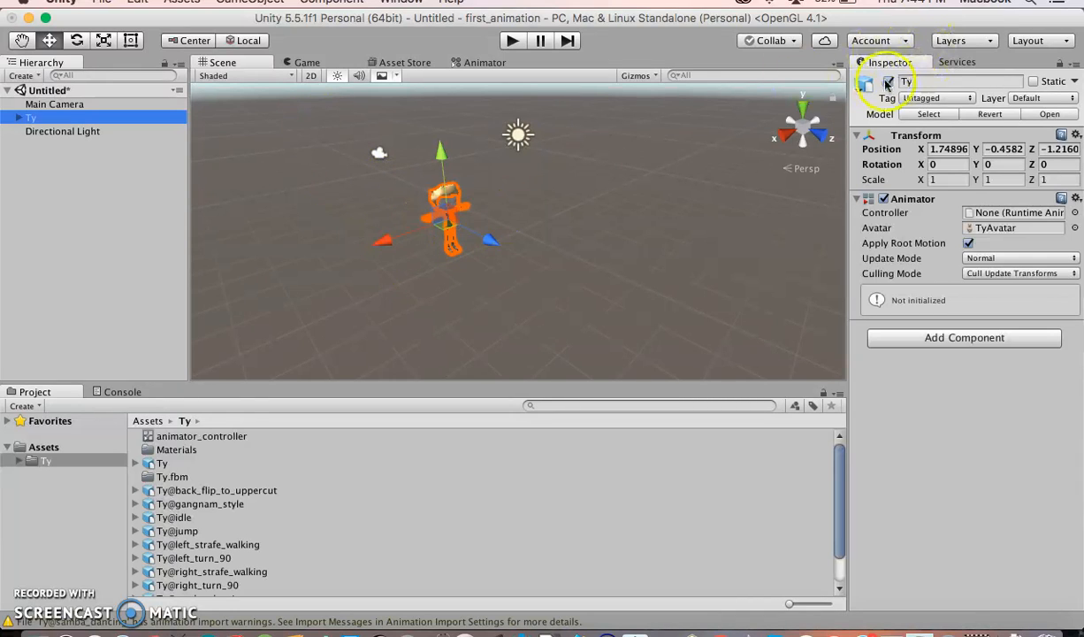
pyautogui.click(885, 200)
pyautogui.click(984, 214)
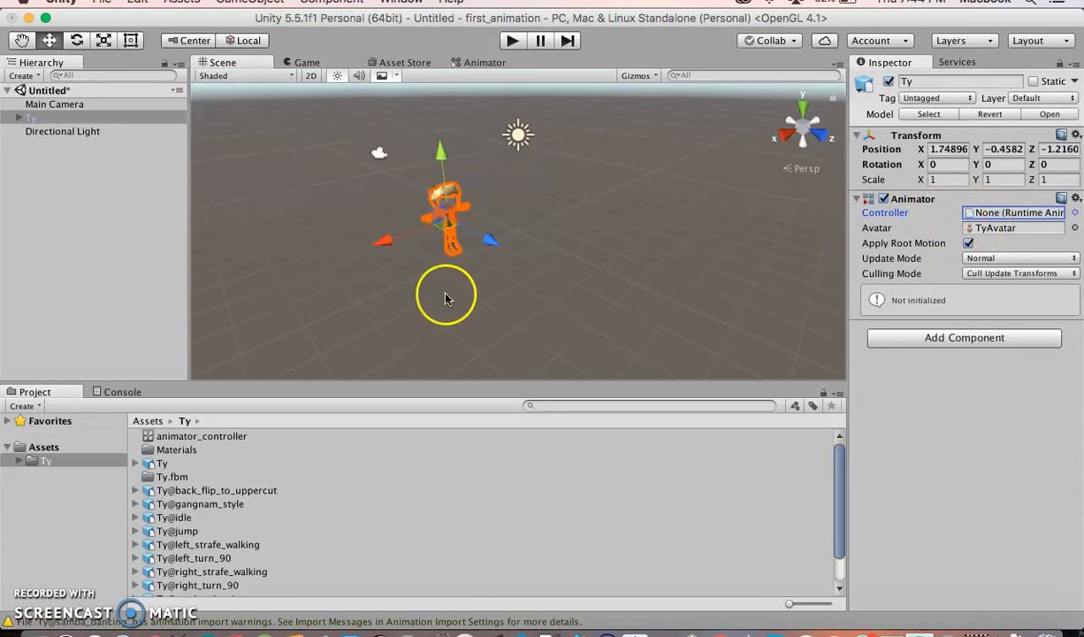
pyautogui.click(159, 438)
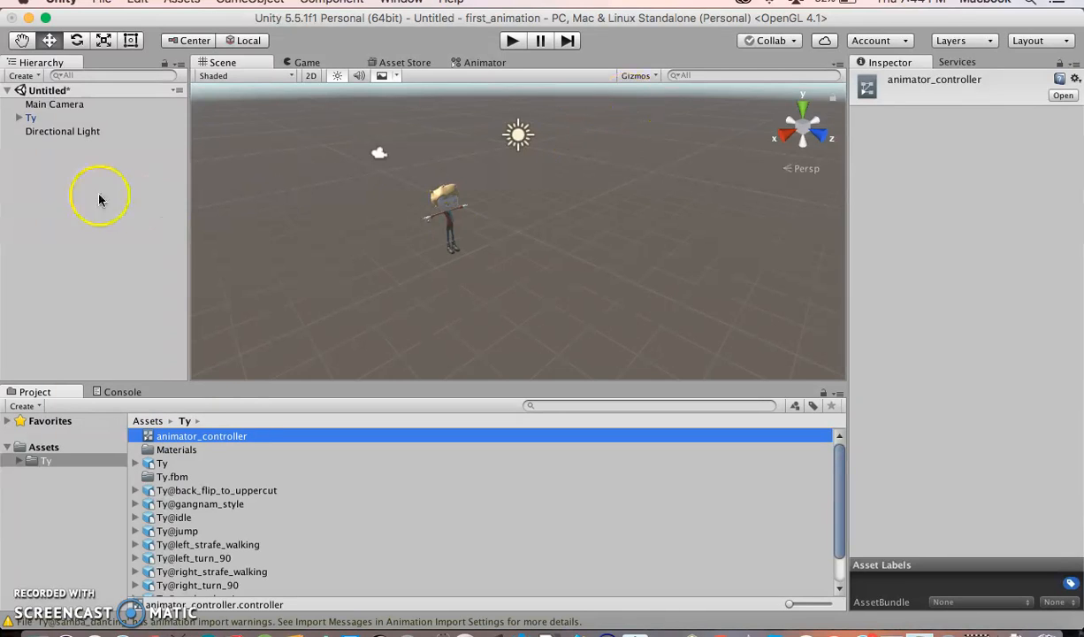
pyautogui.click(27, 119)
pyautogui.moveTo(157, 436); pyautogui.dragTo(990, 216)
pyautogui.click(991, 215)
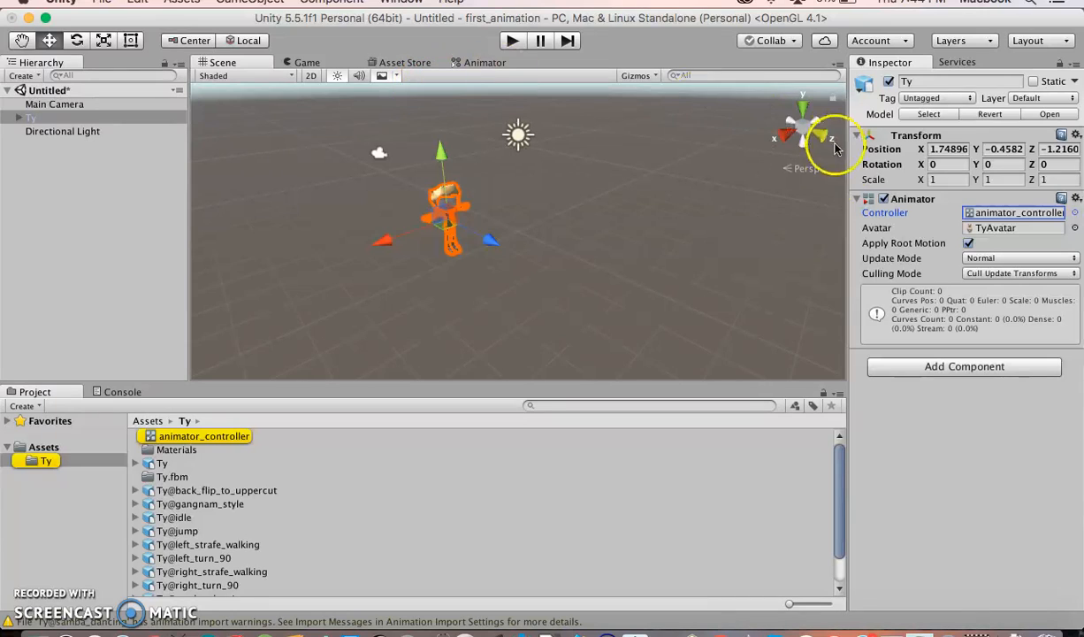
# Open animator_controller in the Animator window to inspect its state graph
pyautogui.click(147, 438)
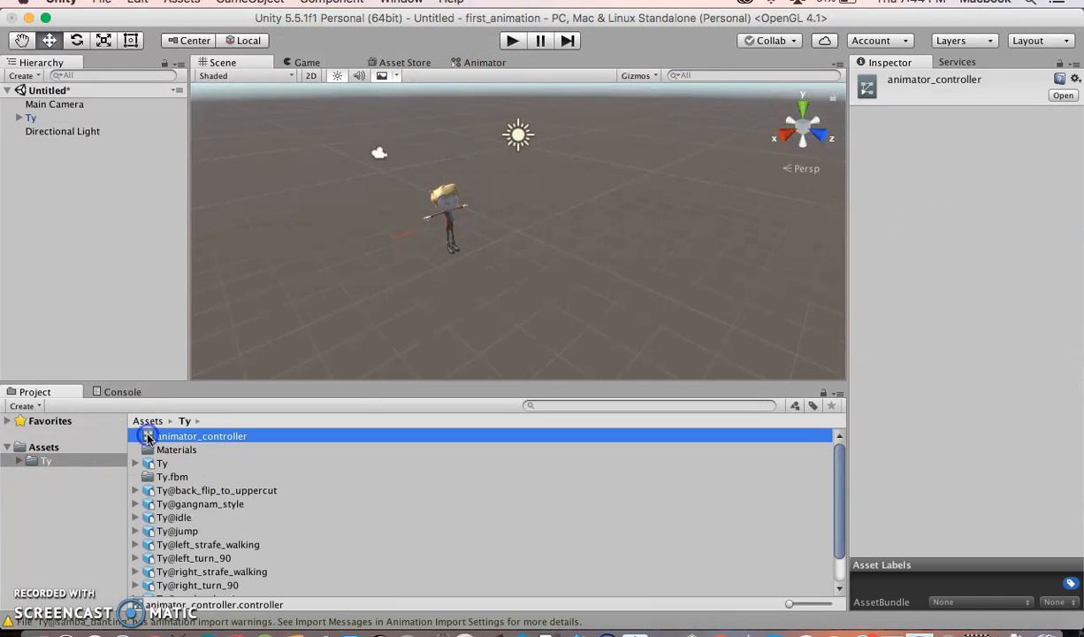
pyautogui.doubleClick(147, 438)
pyautogui.moveTo(431, 198); pyautogui.dragTo(522, 134)
pyautogui.click(426, 219)
pyautogui.moveTo(389, 281); pyautogui.dragTo(490, 261)
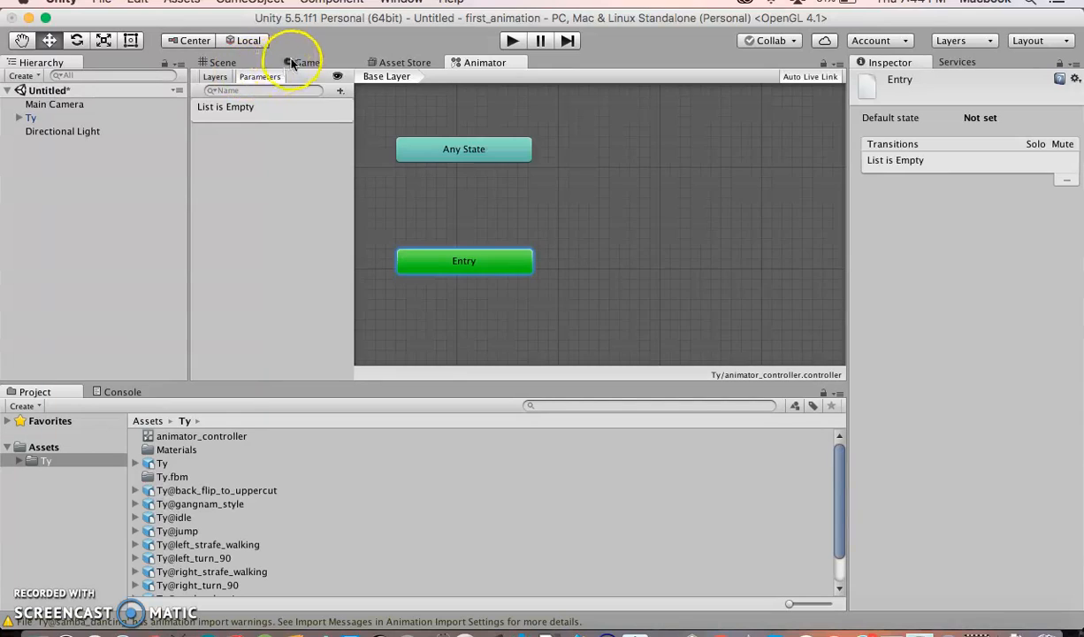
# Move the Main Camera in front of Ty, to about Y 1.4 and Z -5.96, framing the character
pyautogui.click(296, 63)
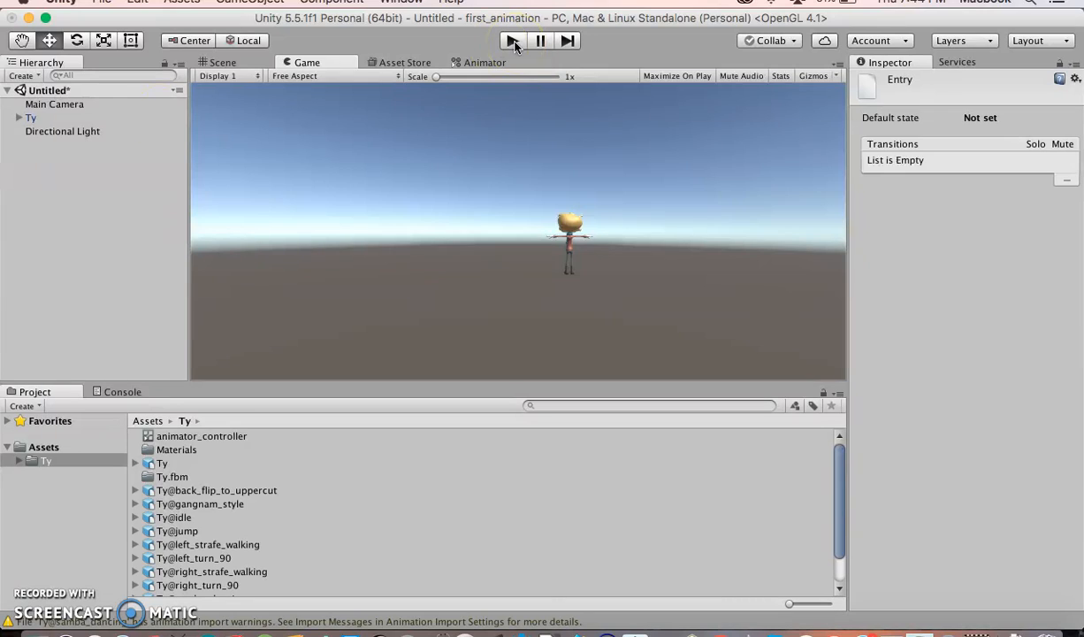
pyautogui.click(43, 104)
pyautogui.click(202, 64)
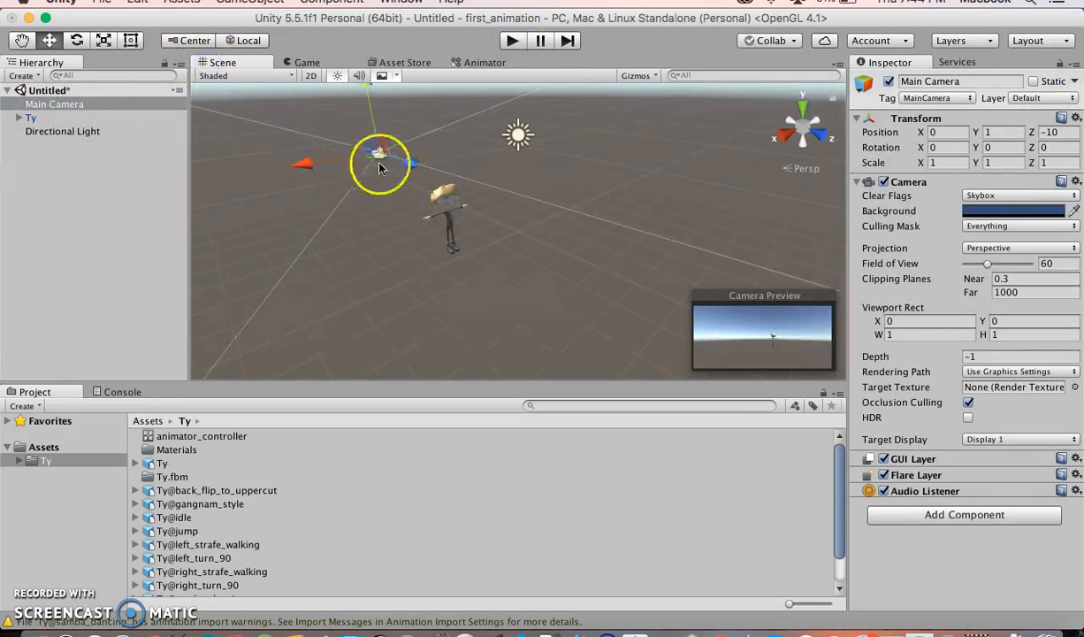
pyautogui.moveTo(409, 162); pyautogui.dragTo(518, 188)
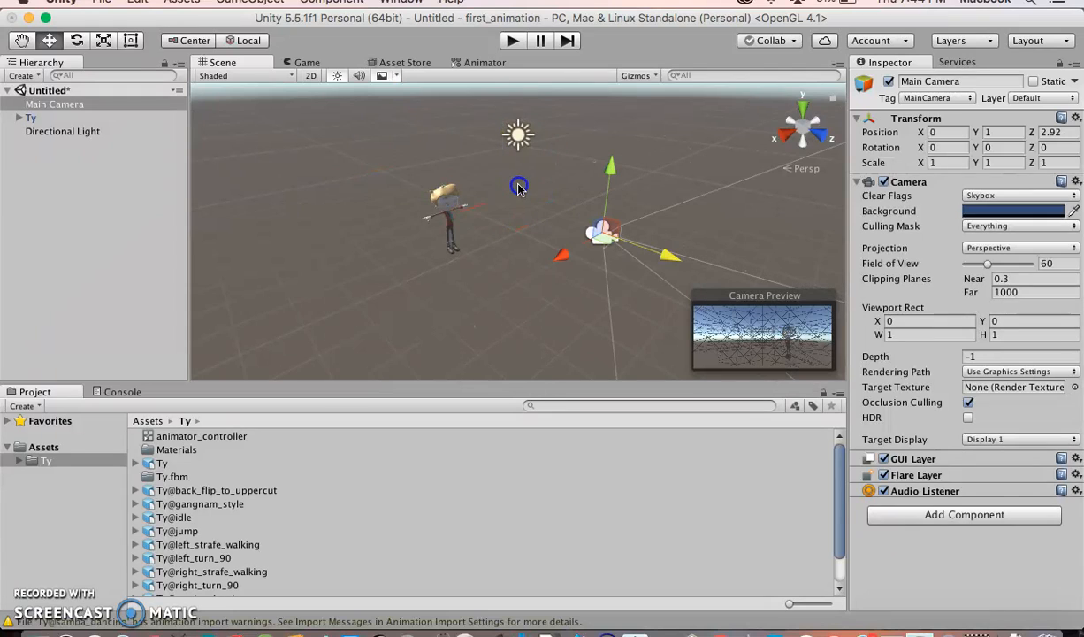
pyautogui.click(305, 64)
pyautogui.click(226, 61)
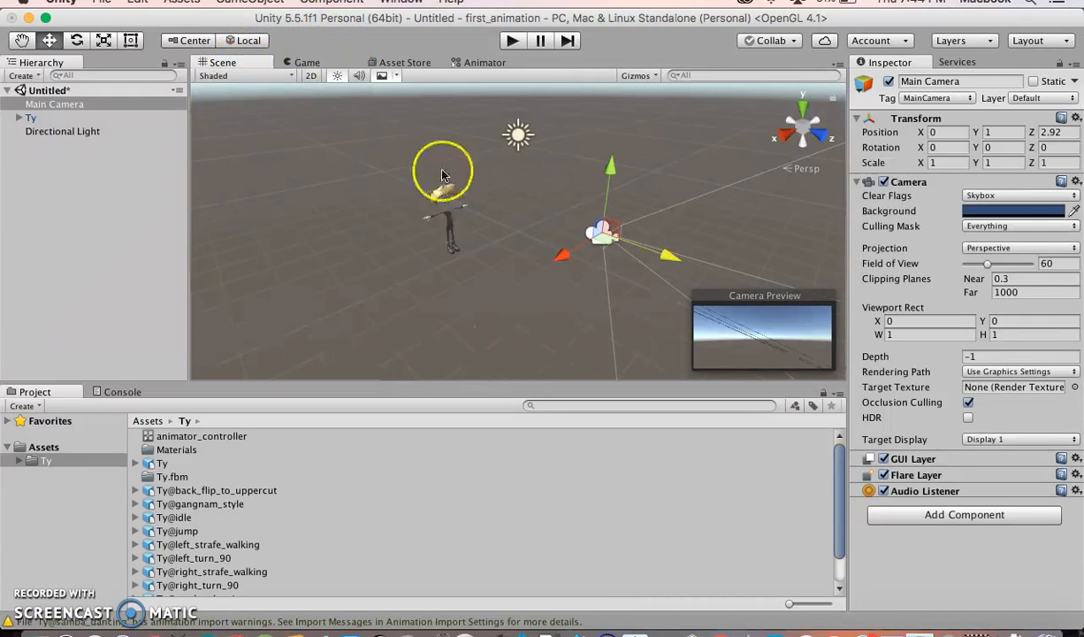
pyautogui.moveTo(613, 171); pyautogui.dragTo(614, 198)
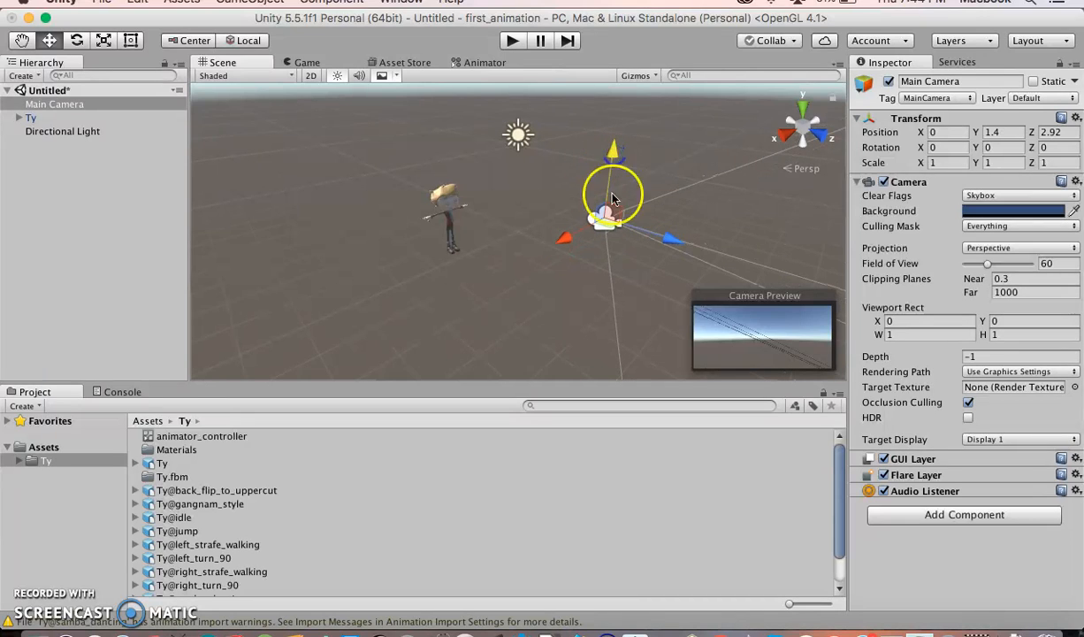
pyautogui.moveTo(671, 243); pyautogui.dragTo(376, 232)
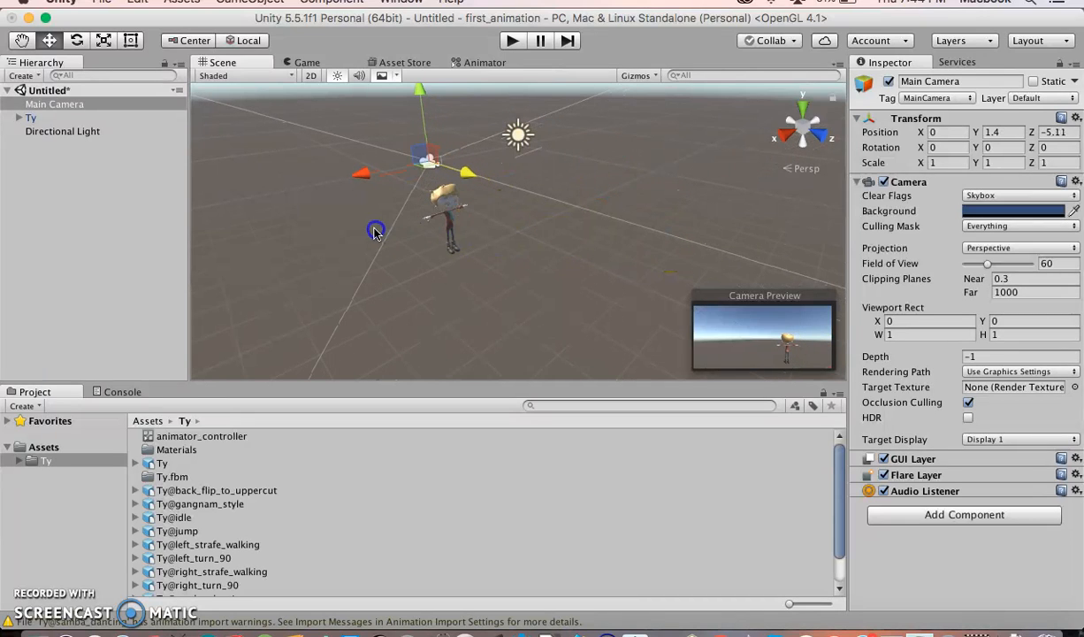
pyautogui.moveTo(464, 174); pyautogui.dragTo(456, 176)
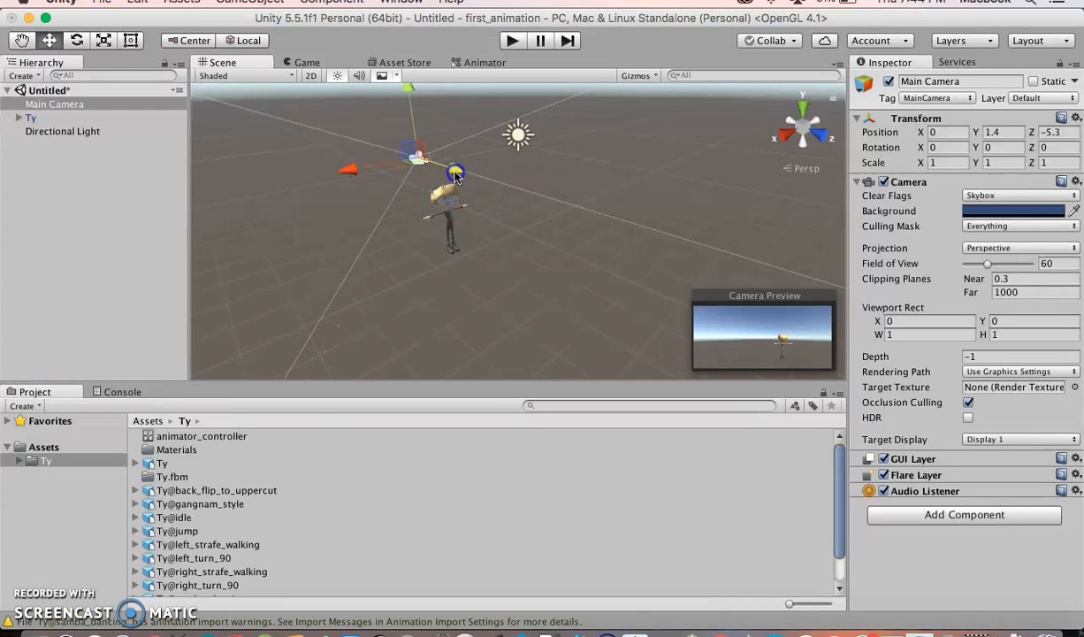
# Rotate Ty about its Y axis to about -188 degrees so it faces the camera
pyautogui.click(29, 118)
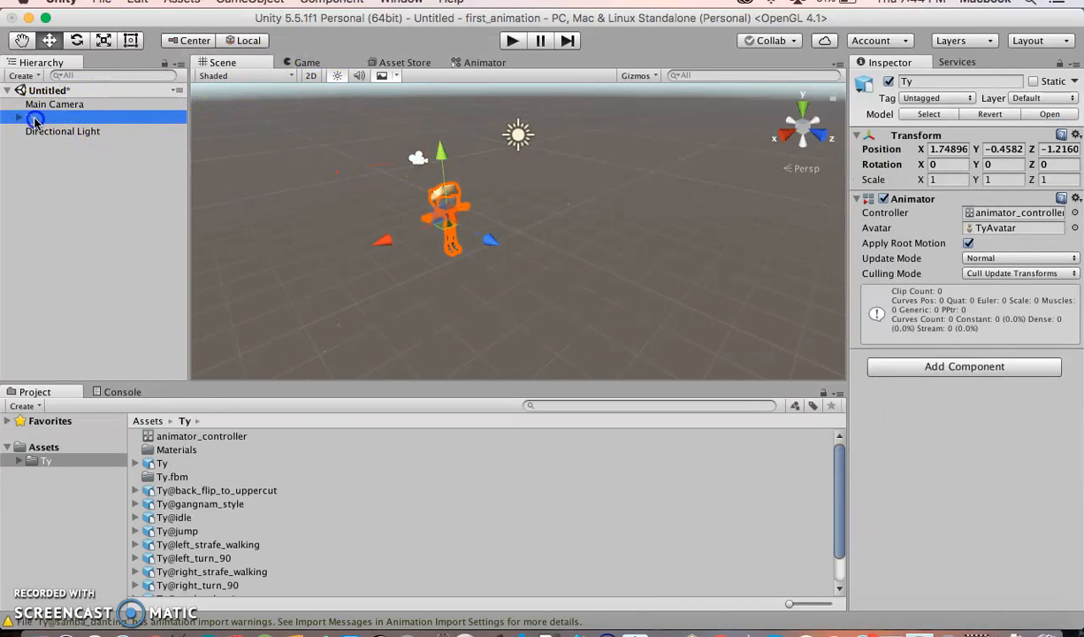
pyautogui.click(23, 161)
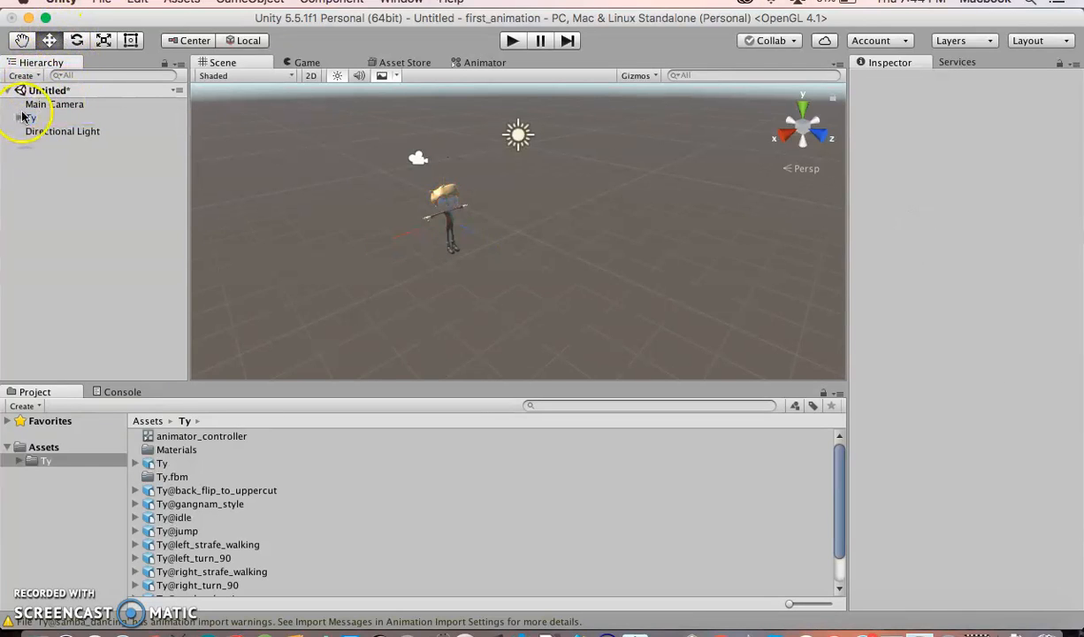
pyautogui.click(26, 118)
pyautogui.click(76, 41)
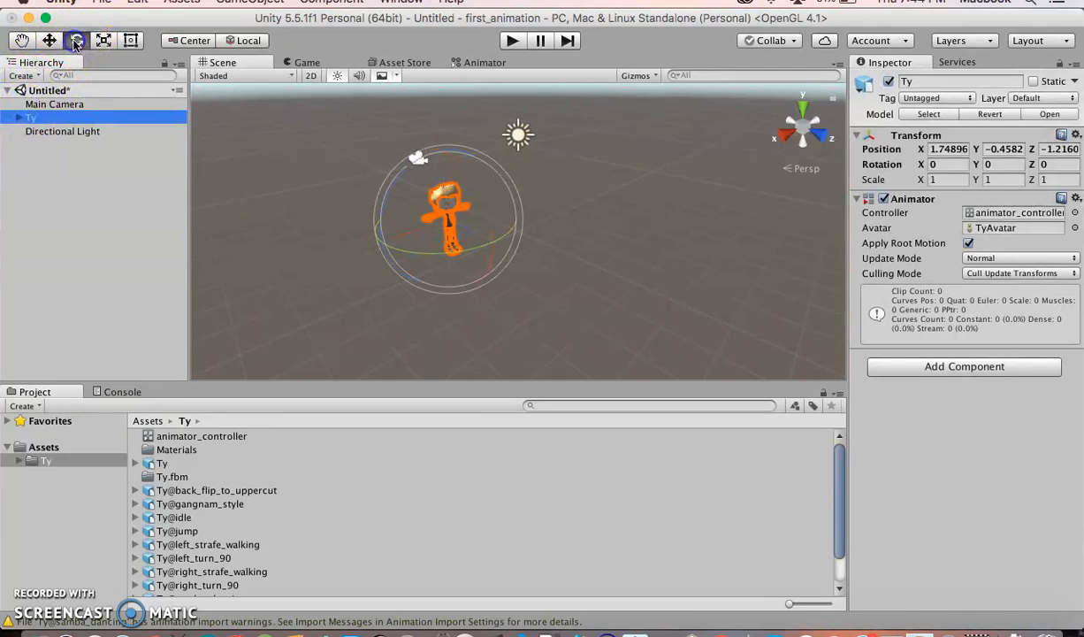
pyautogui.moveTo(382, 239); pyautogui.dragTo(529, 233)
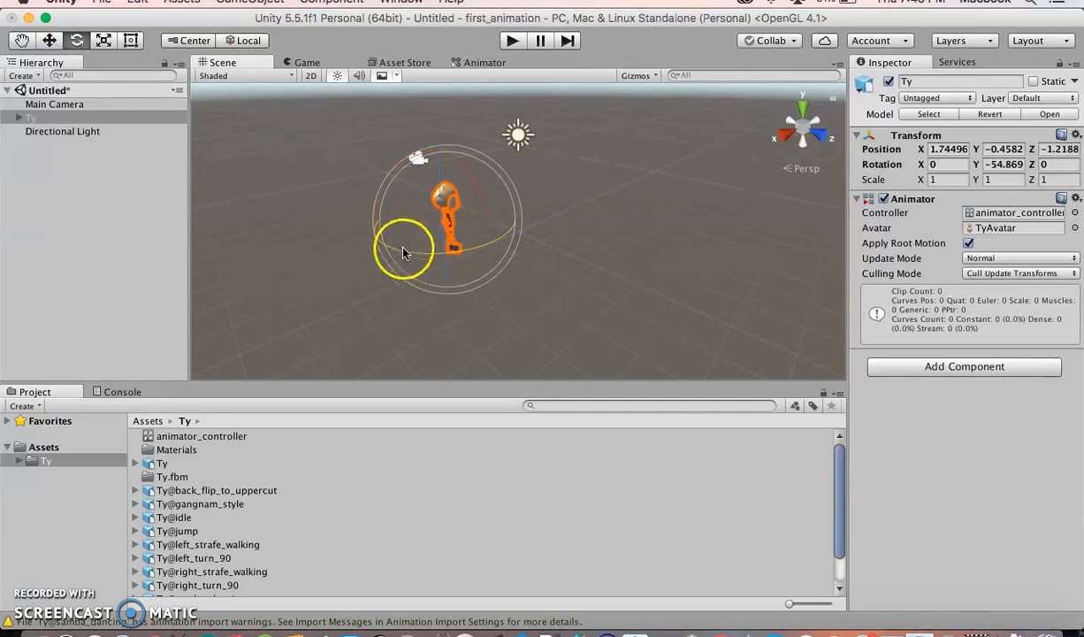
pyautogui.moveTo(403, 257); pyautogui.dragTo(525, 237)
pyautogui.moveTo(390, 248); pyautogui.dragTo(449, 252)
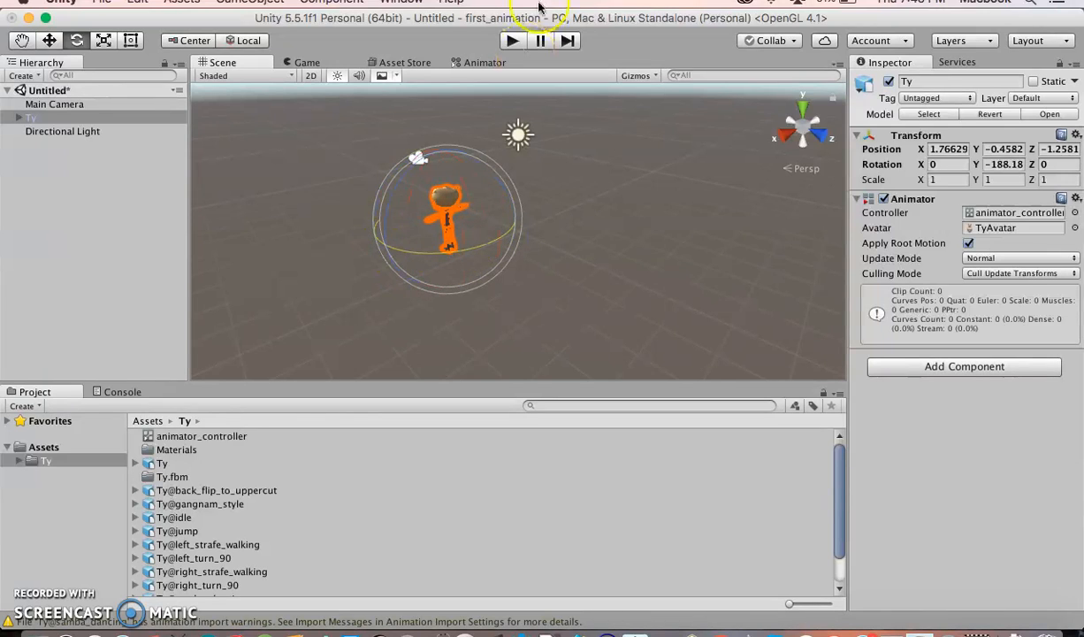
pyautogui.click(305, 62)
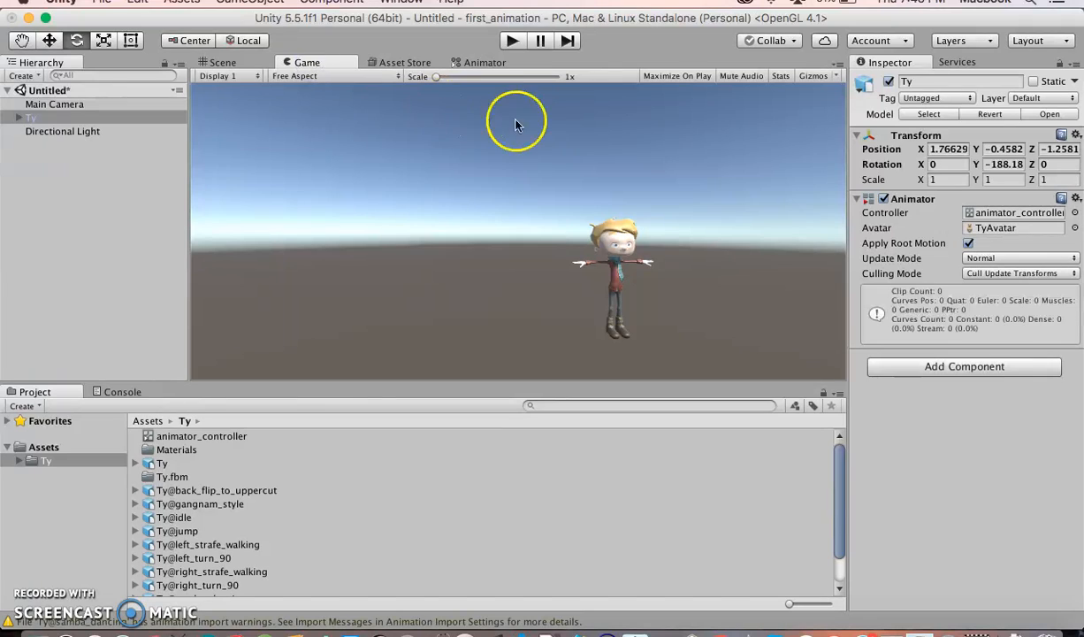
pyautogui.click(220, 62)
pyautogui.click(298, 62)
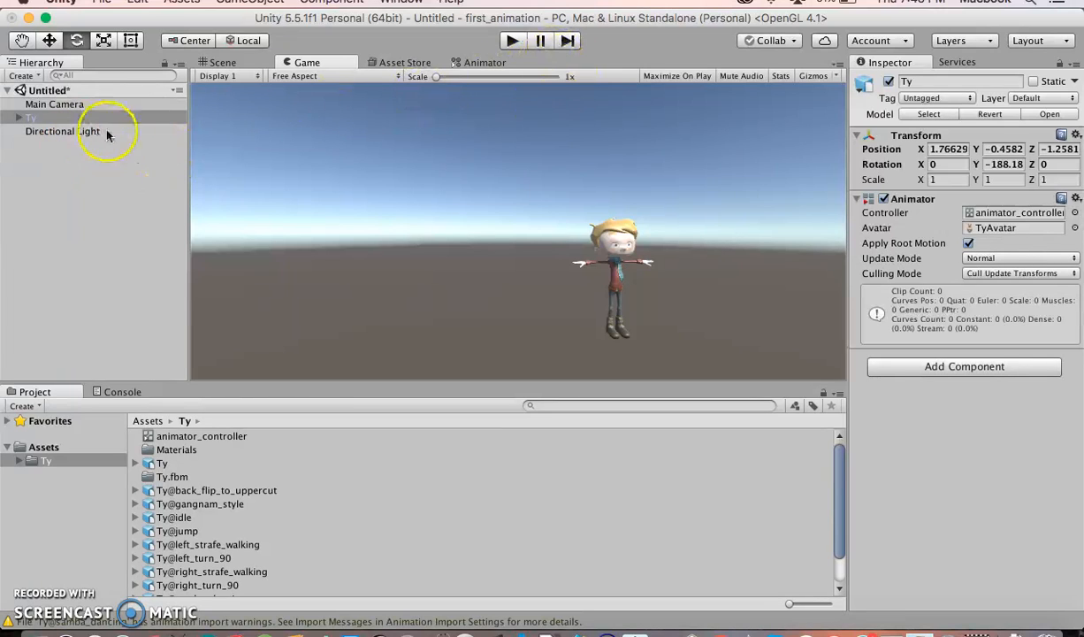
# Play the scene in the Game view to test the character, then stop playback
pyautogui.click(514, 41)
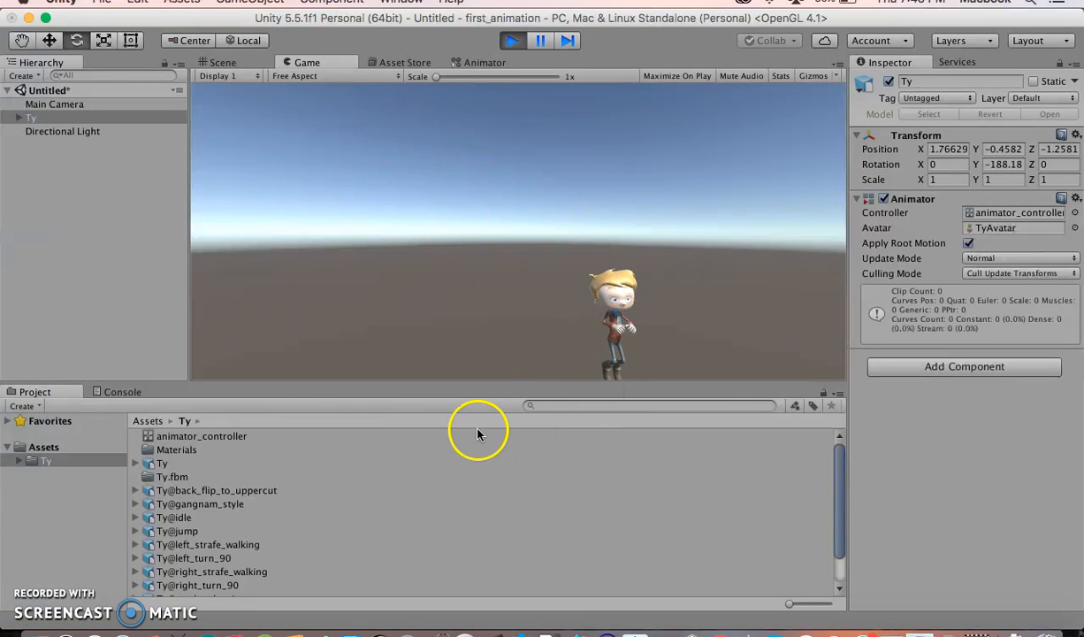
pyautogui.click(31, 460)
pyautogui.click(148, 463)
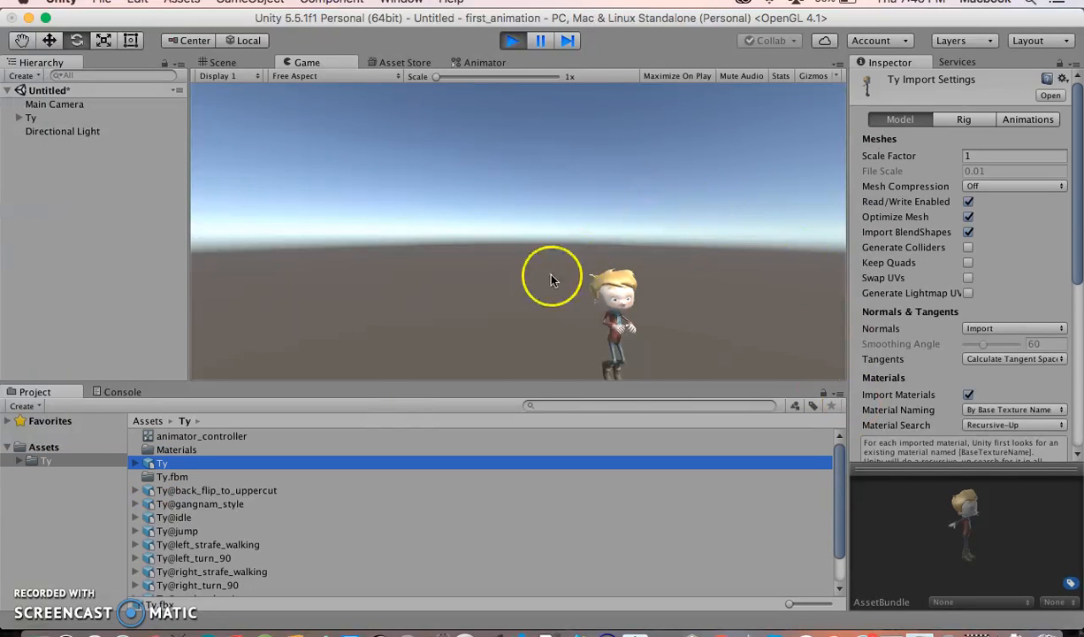
pyautogui.click(511, 41)
pyautogui.click(54, 576)
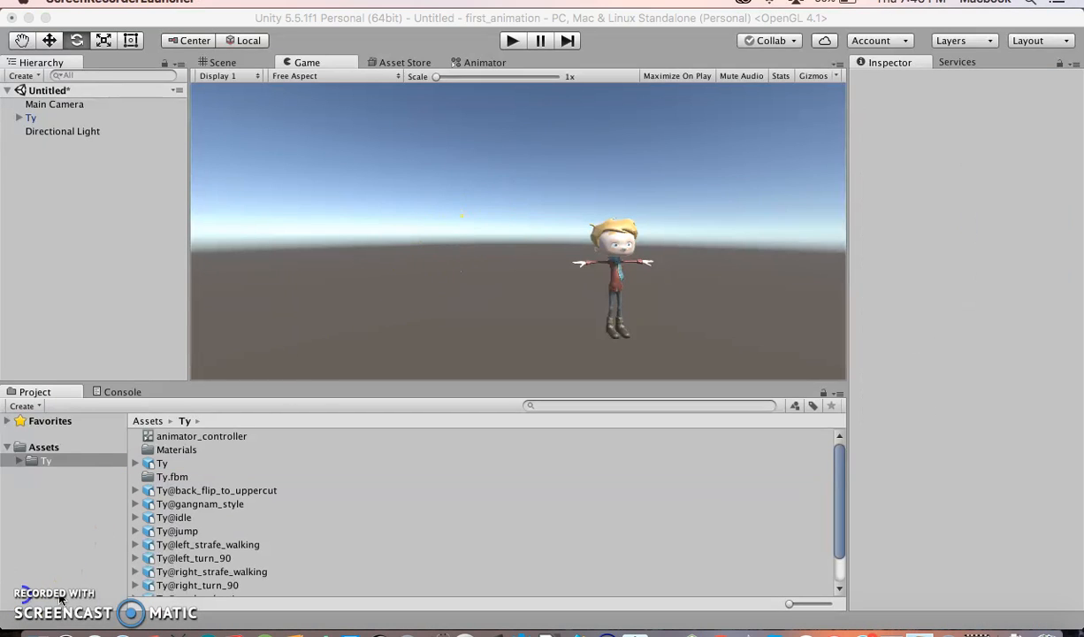
# Rearrange the Any State and Entry nodes and add the Ty@idle clip to the controller as an idle state
pyautogui.click(482, 64)
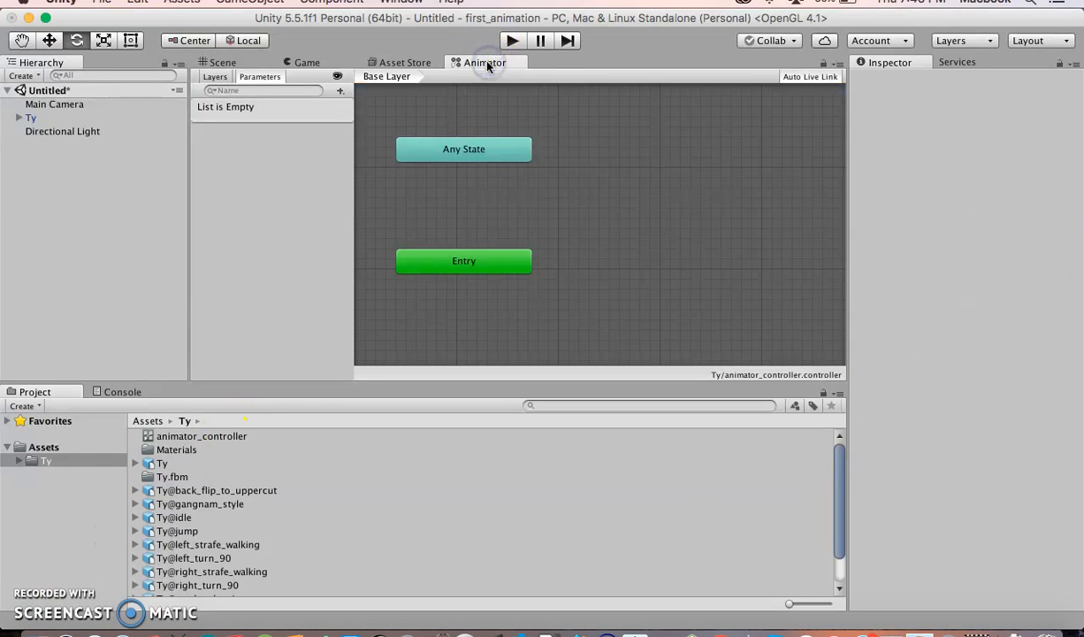
pyautogui.moveTo(433, 262)
pyautogui.mouseDown()
pyautogui.moveTo(455, 269)
pyautogui.moveTo(443, 248)
pyautogui.moveTo(436, 267)
pyautogui.mouseUp()
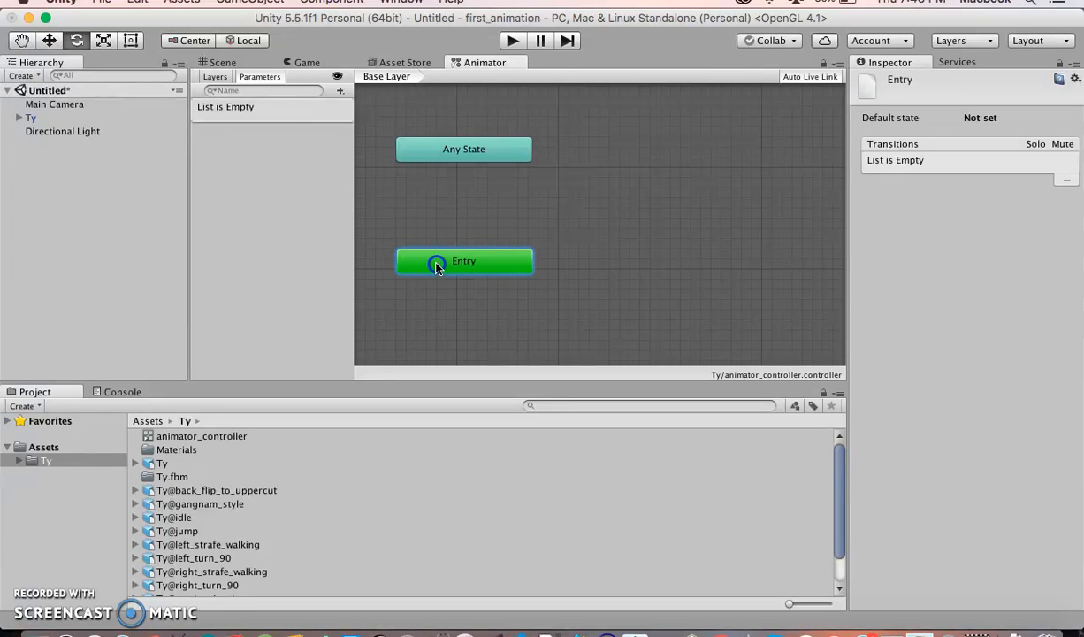
pyautogui.moveTo(448, 156); pyautogui.dragTo(469, 147)
pyautogui.moveTo(466, 266); pyautogui.dragTo(456, 256)
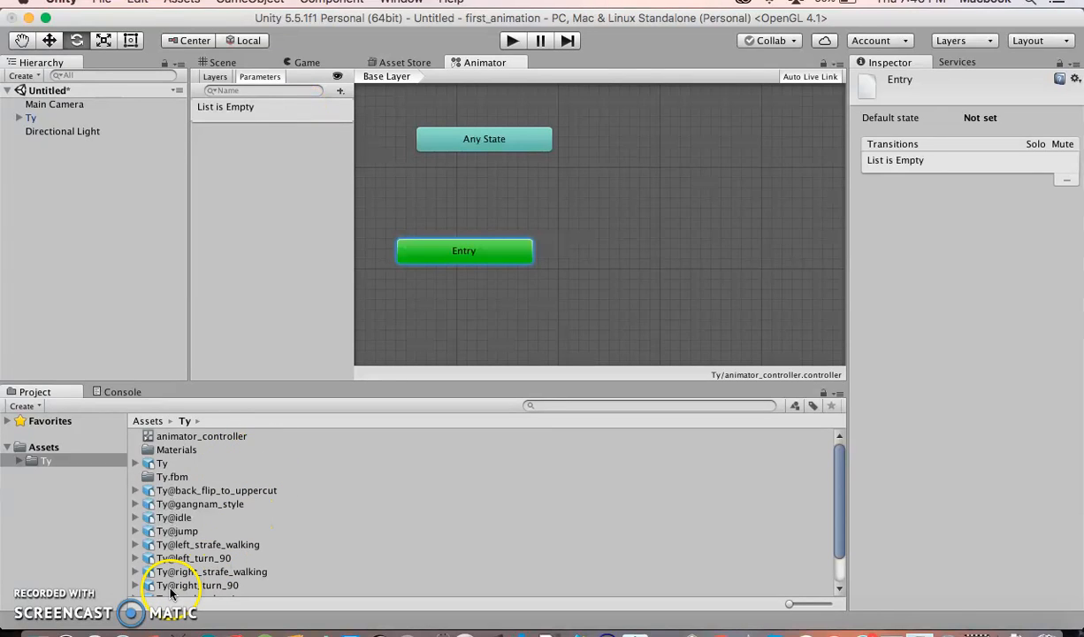
pyautogui.moveTo(150, 517); pyautogui.dragTo(686, 287)
pyautogui.click(427, 252)
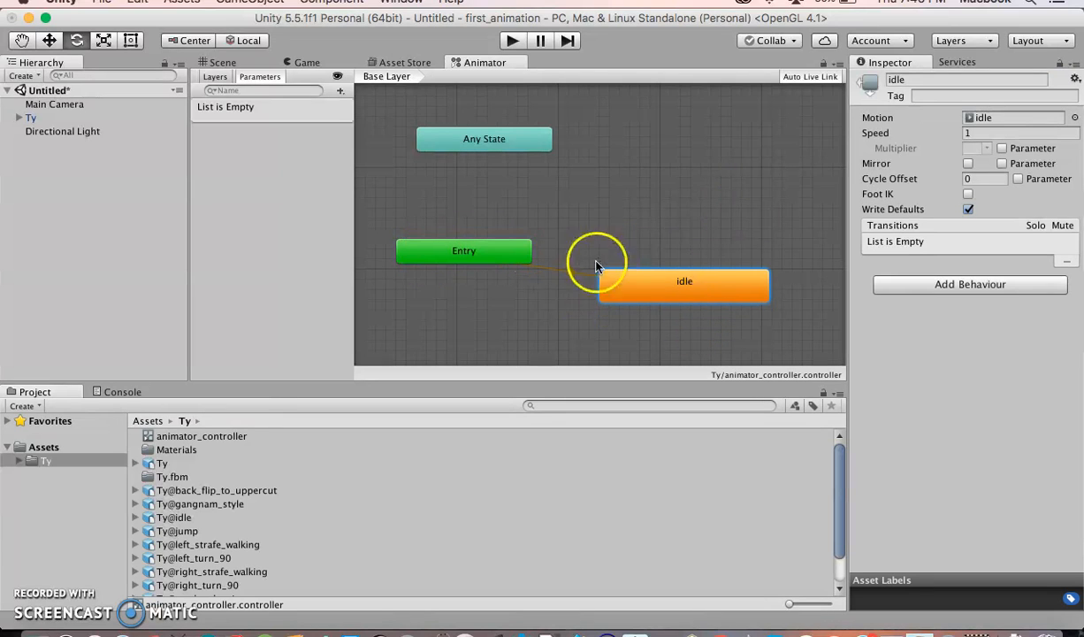
# Play the scene in the Game view to test Ty's idle animation, then stop playback
pyautogui.doubleClick(684, 291)
pyautogui.click(685, 291)
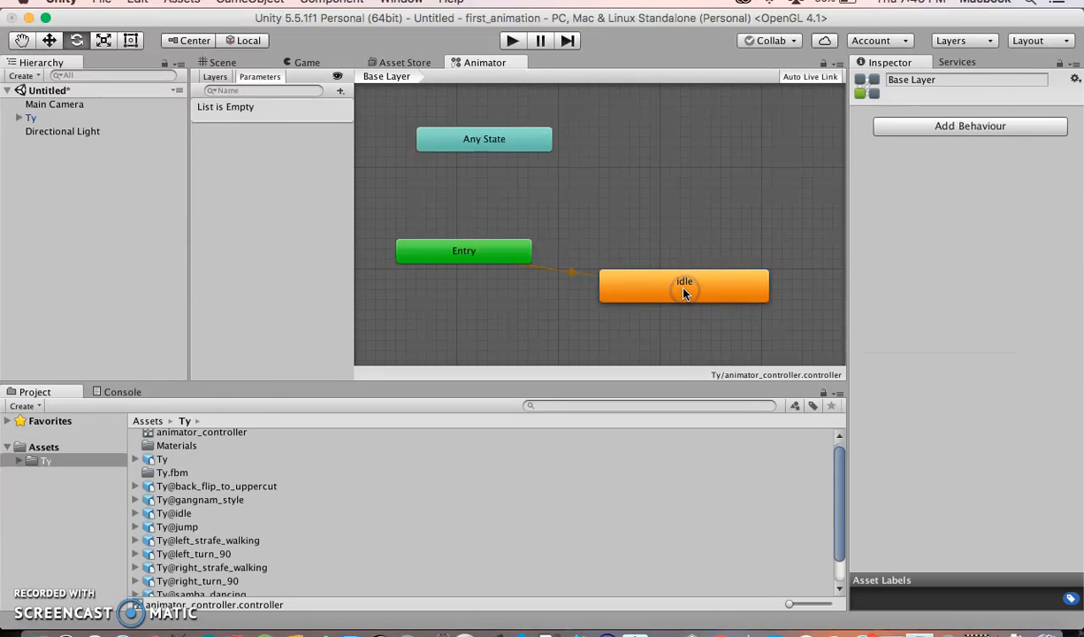
pyautogui.click(685, 291)
pyautogui.click(311, 63)
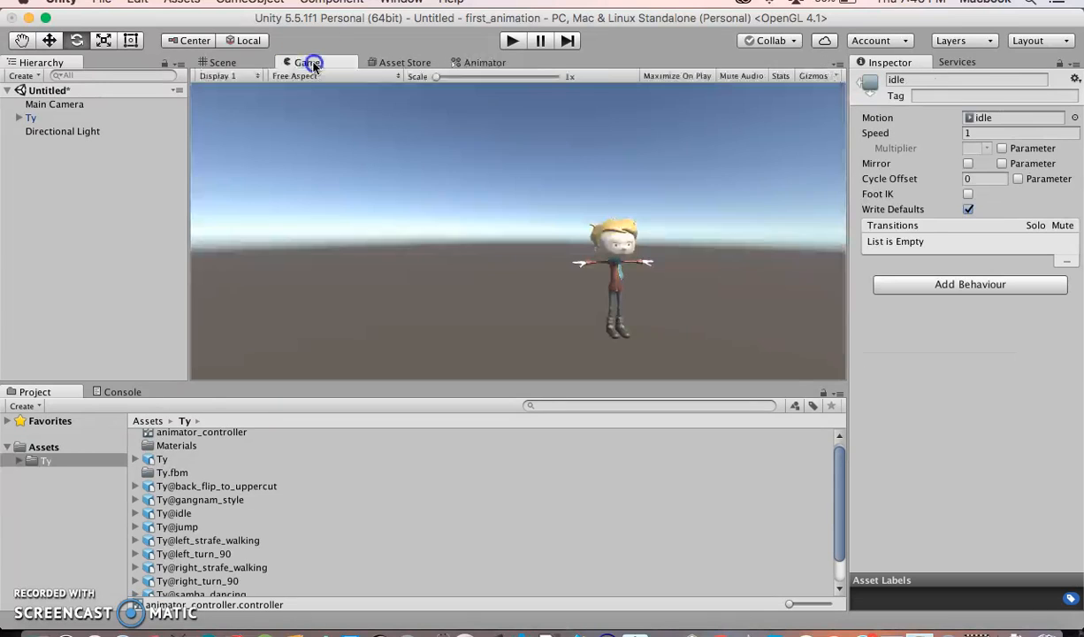
pyautogui.click(513, 41)
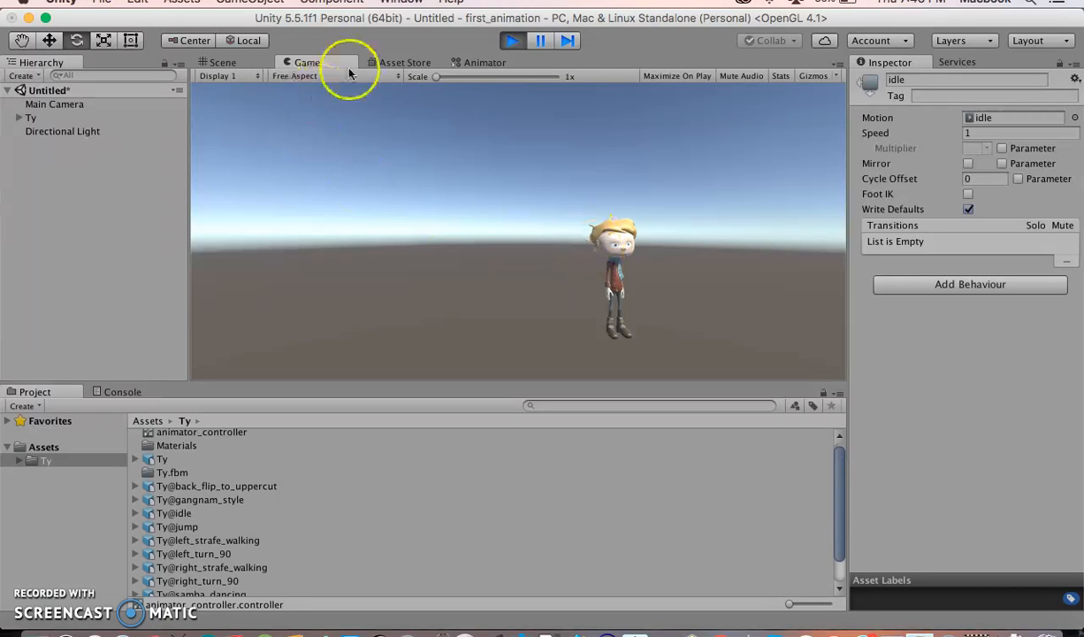
pyautogui.click(513, 41)
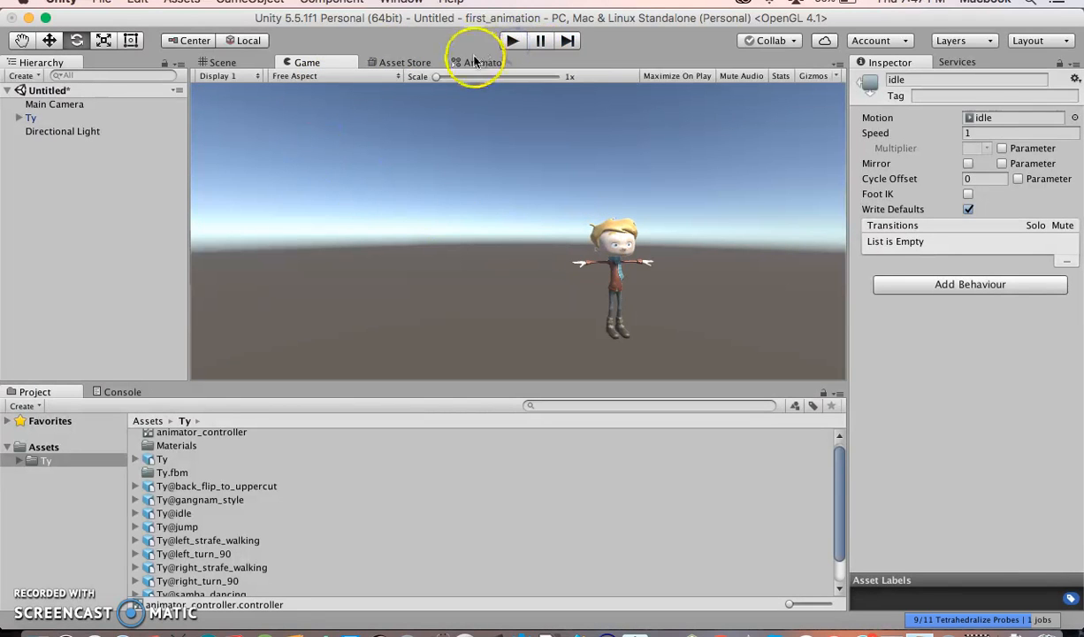
# Add the Ty@jump clip to the animator controller as a jump state
pyautogui.click(475, 64)
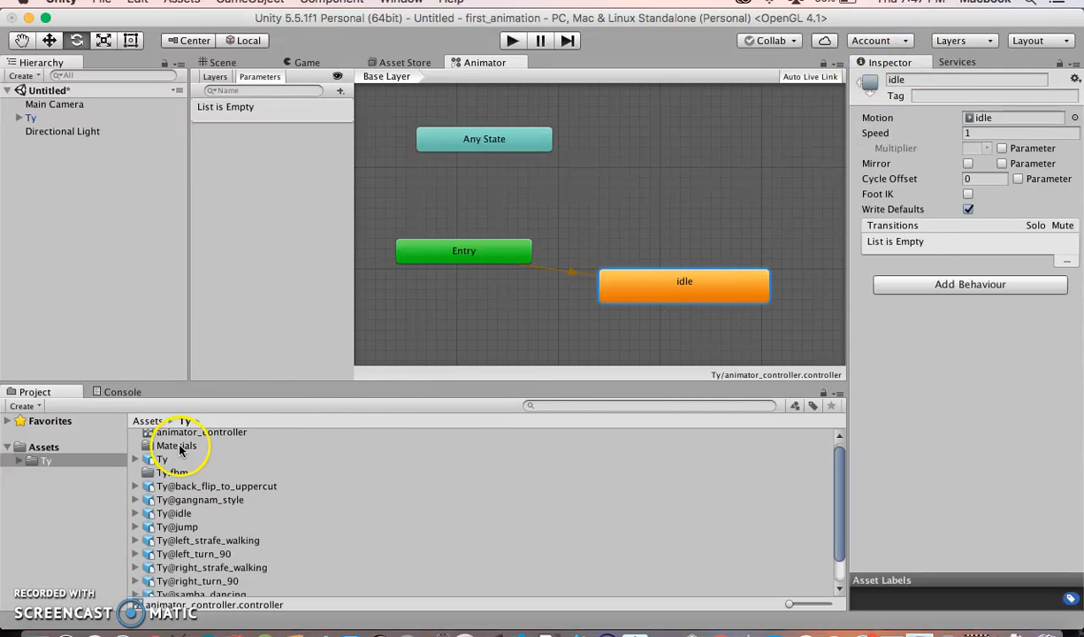
pyautogui.click(542, 270)
pyautogui.click(663, 278)
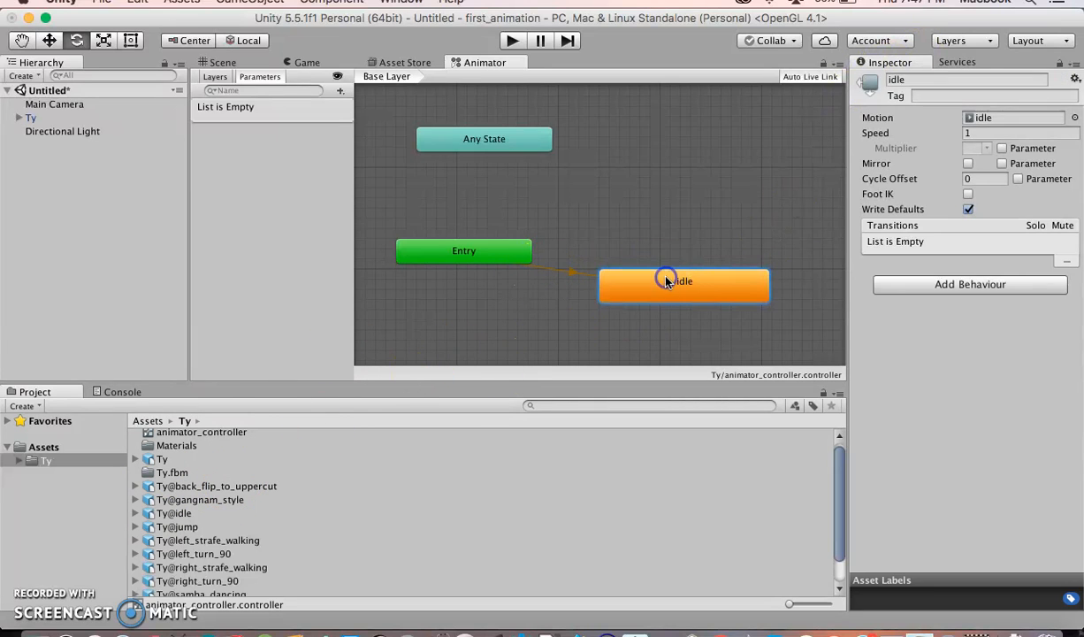
pyautogui.click(171, 499)
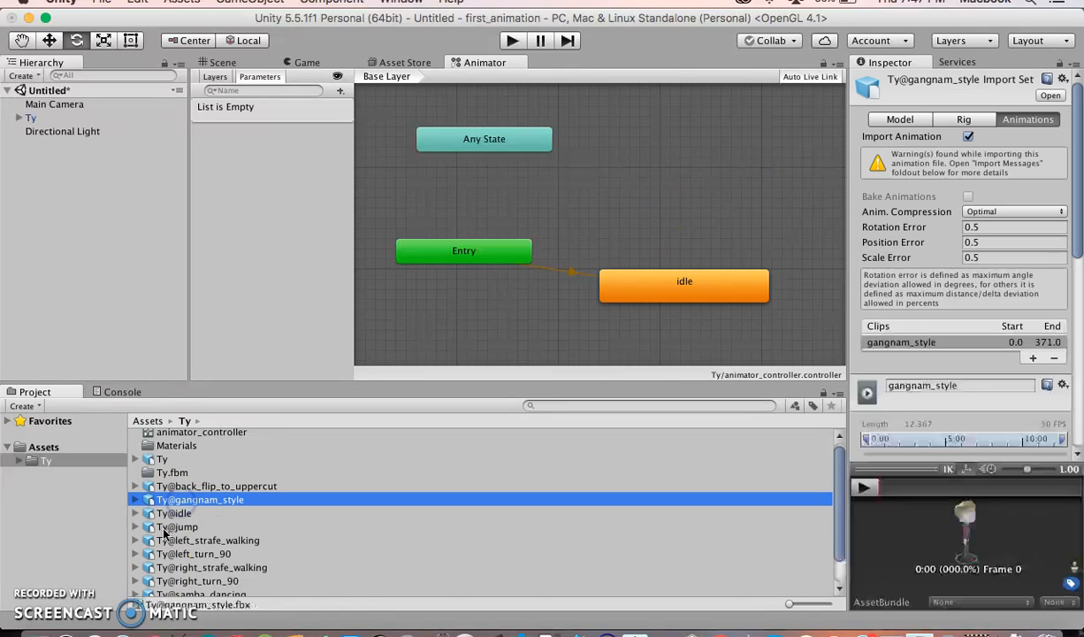
pyautogui.moveTo(150, 527); pyautogui.dragTo(646, 183)
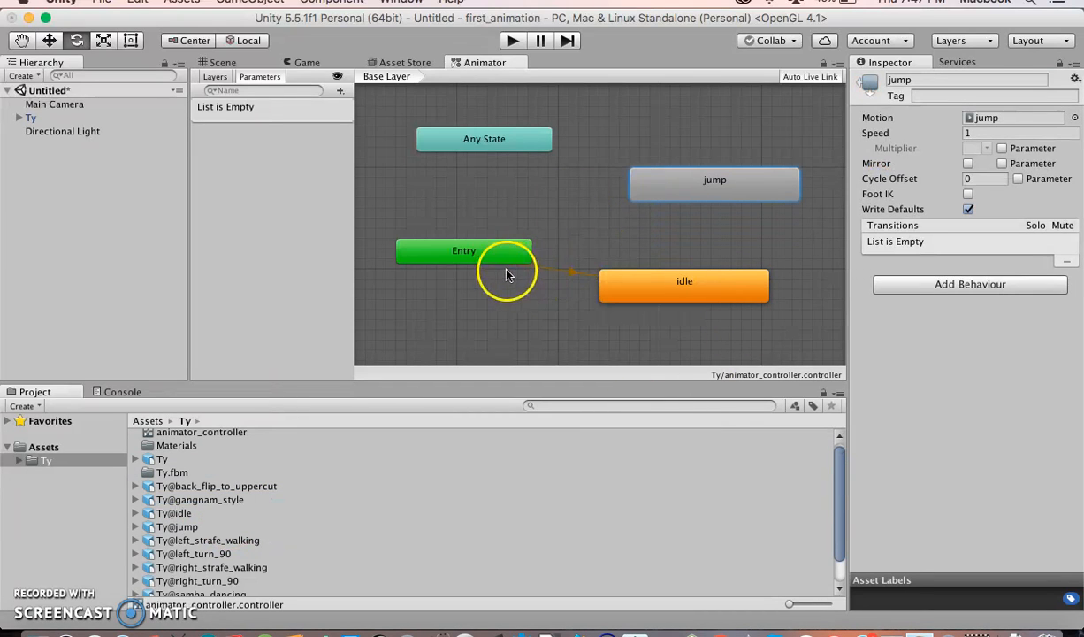
# Make a transition from the idle state to the jump state
pyautogui.click(581, 279)
pyautogui.click(498, 258)
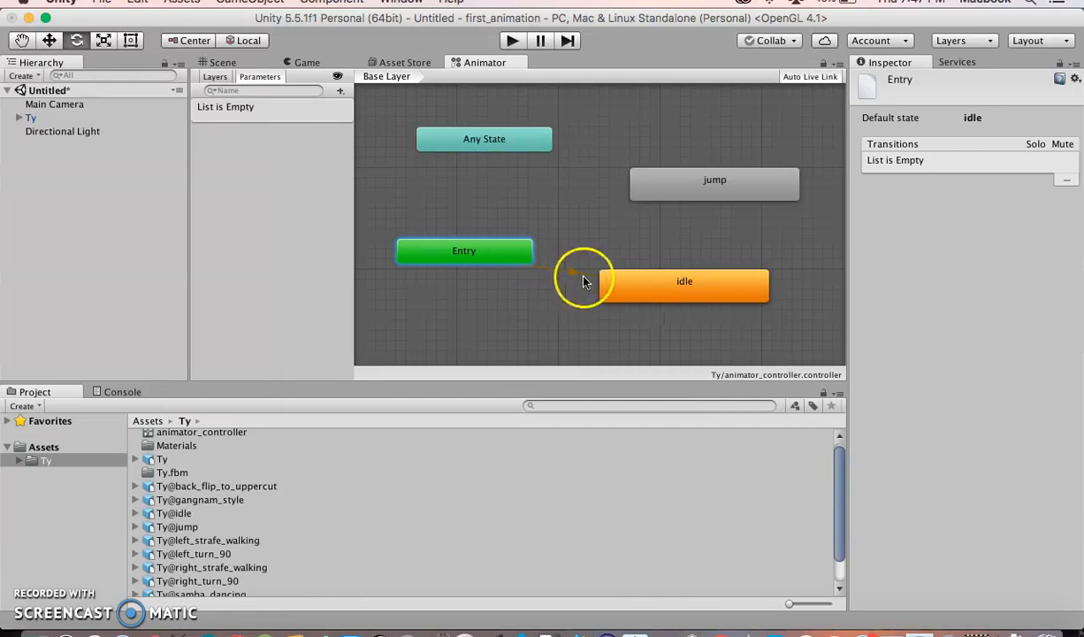
pyautogui.click(644, 274)
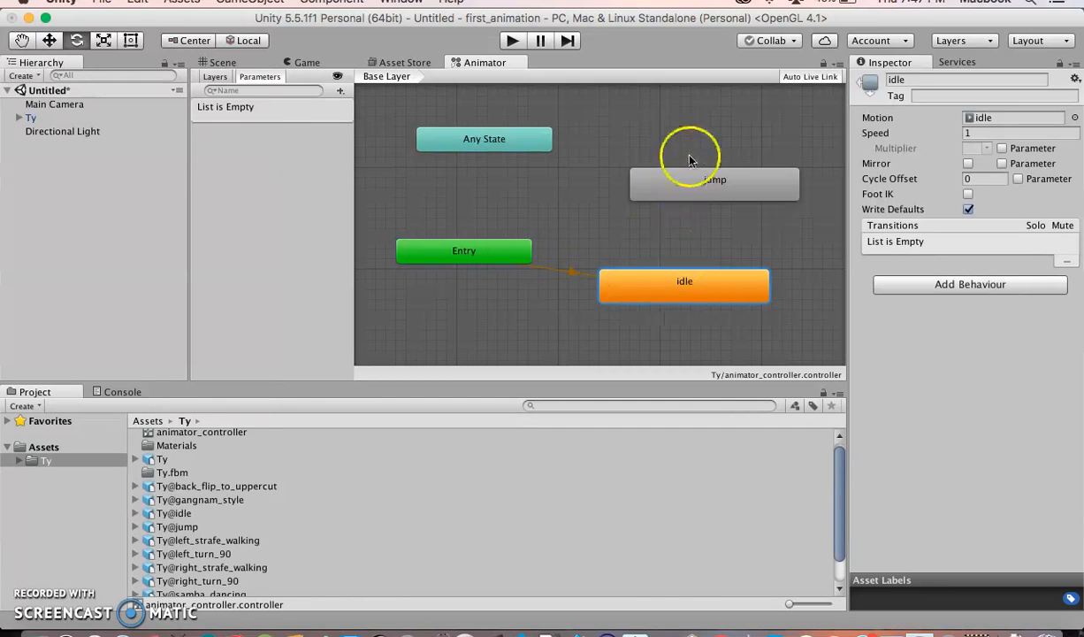
pyautogui.rightClick(685, 281)
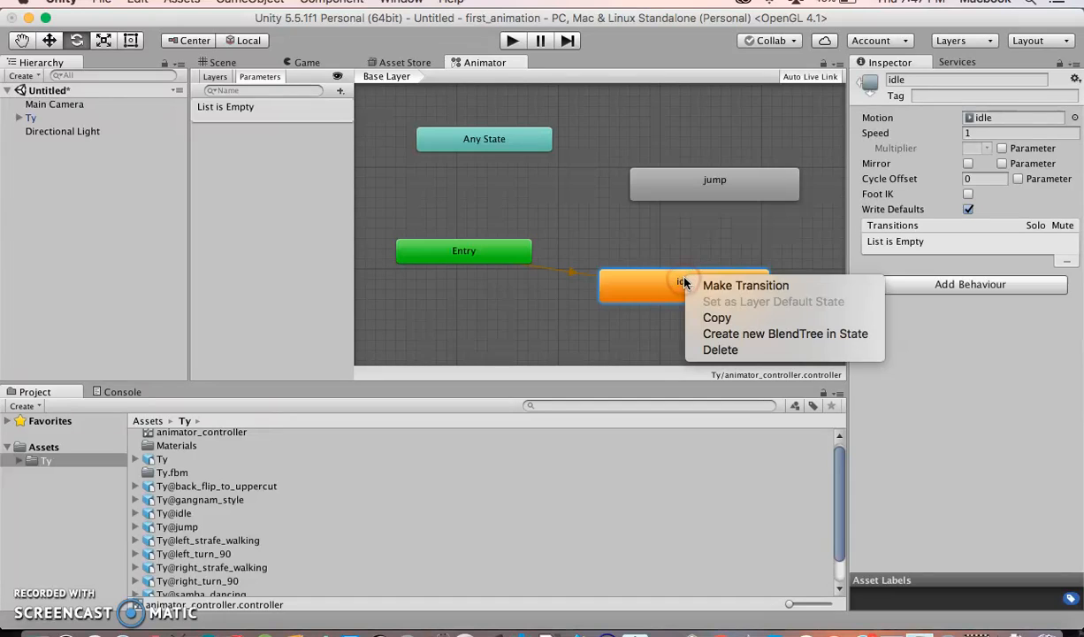
pyautogui.click(710, 288)
pyautogui.click(709, 187)
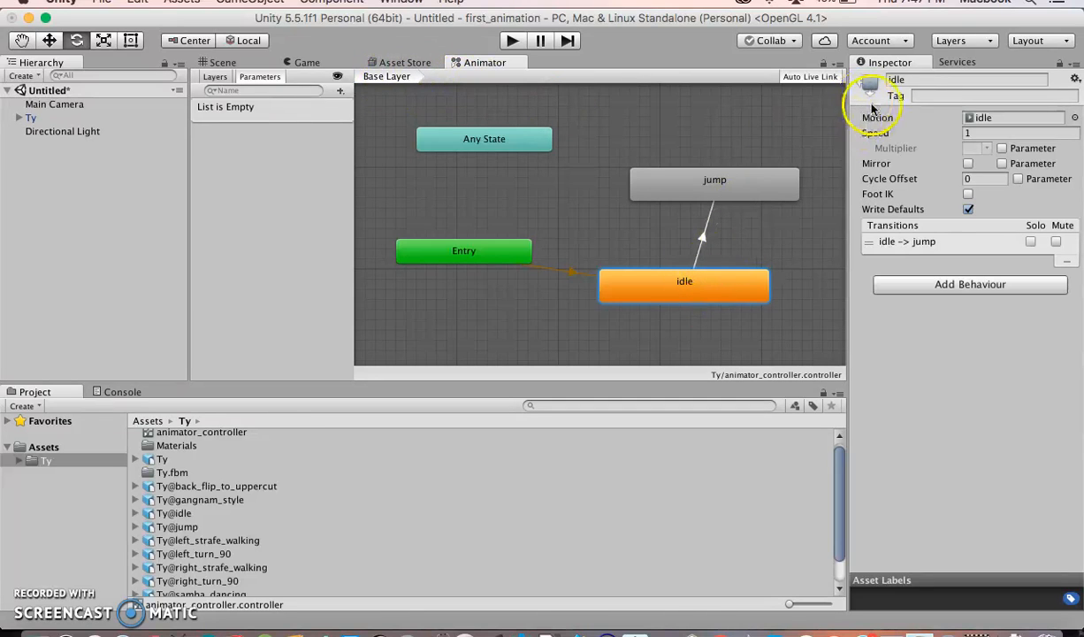
# Play the scene to test the idle-to-jump transition, watching it in the Animator graph, then stop playback
pyautogui.click(136, 513)
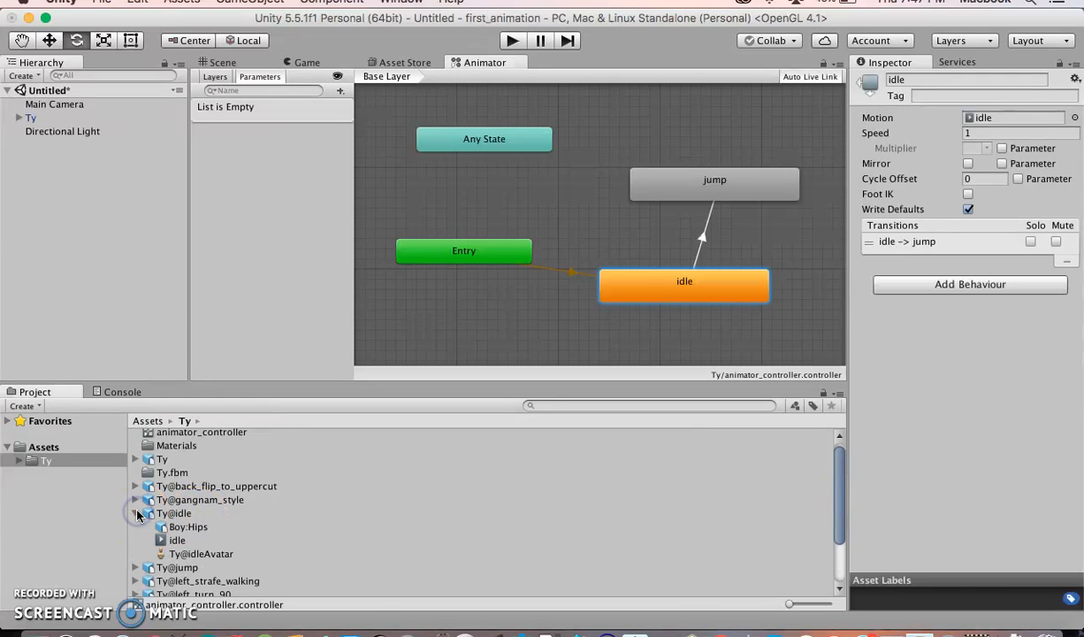
pyautogui.click(176, 541)
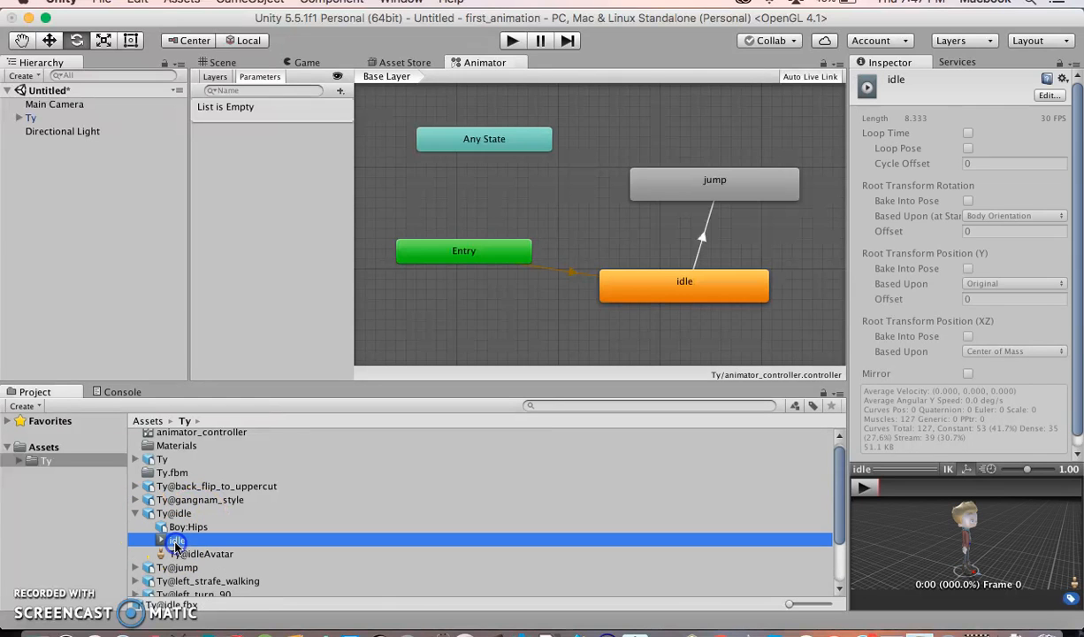
pyautogui.click(635, 283)
pyautogui.click(155, 513)
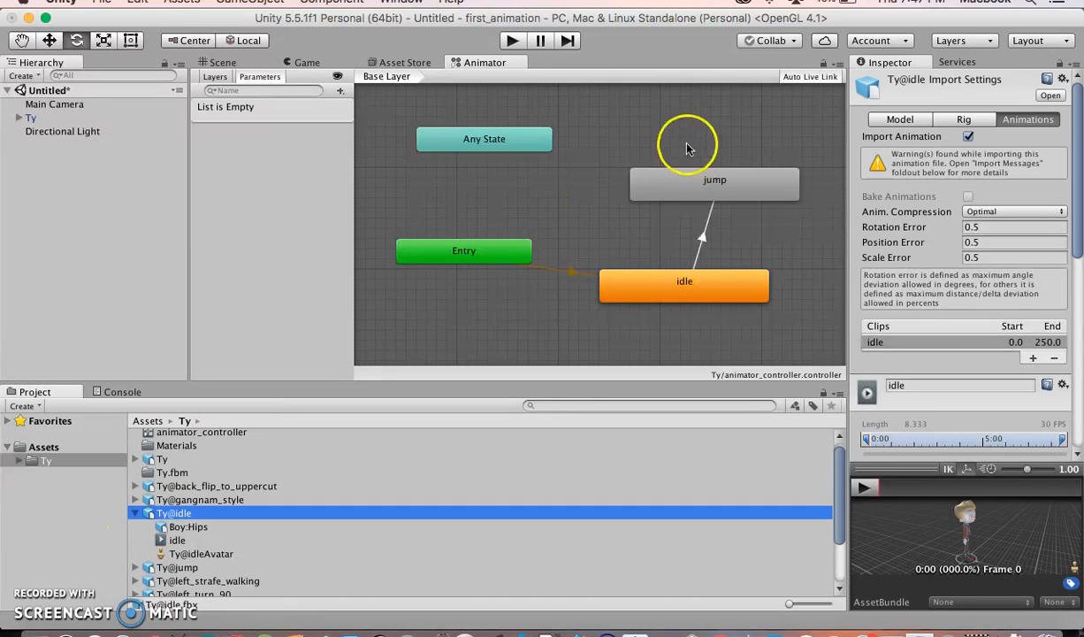
pyautogui.click(687, 195)
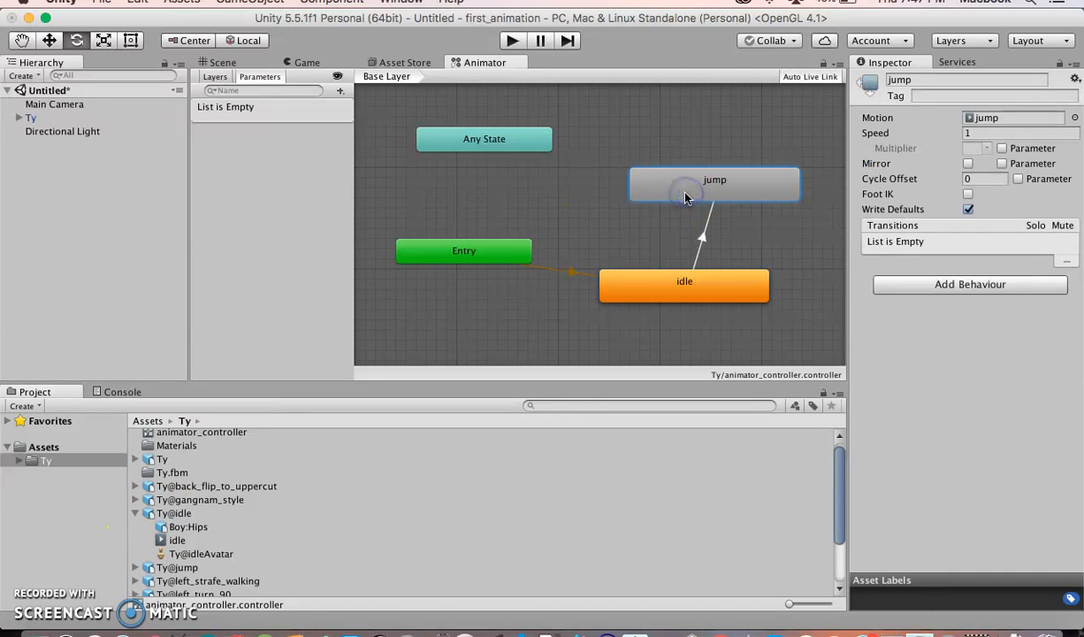
pyautogui.click(306, 62)
pyautogui.click(510, 43)
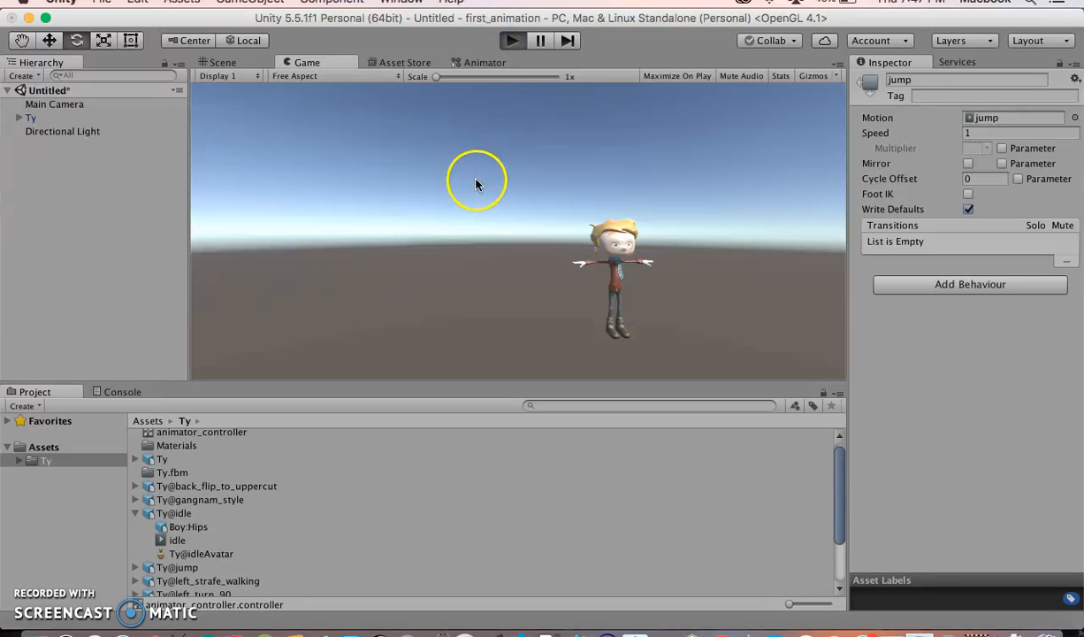
pyautogui.click(475, 63)
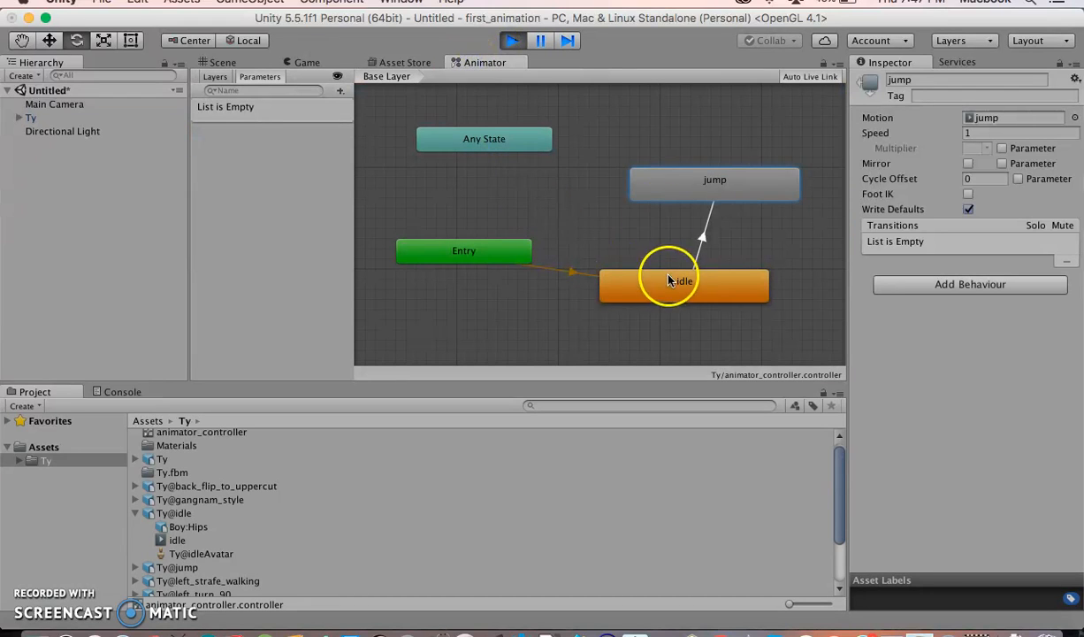
pyautogui.click(298, 63)
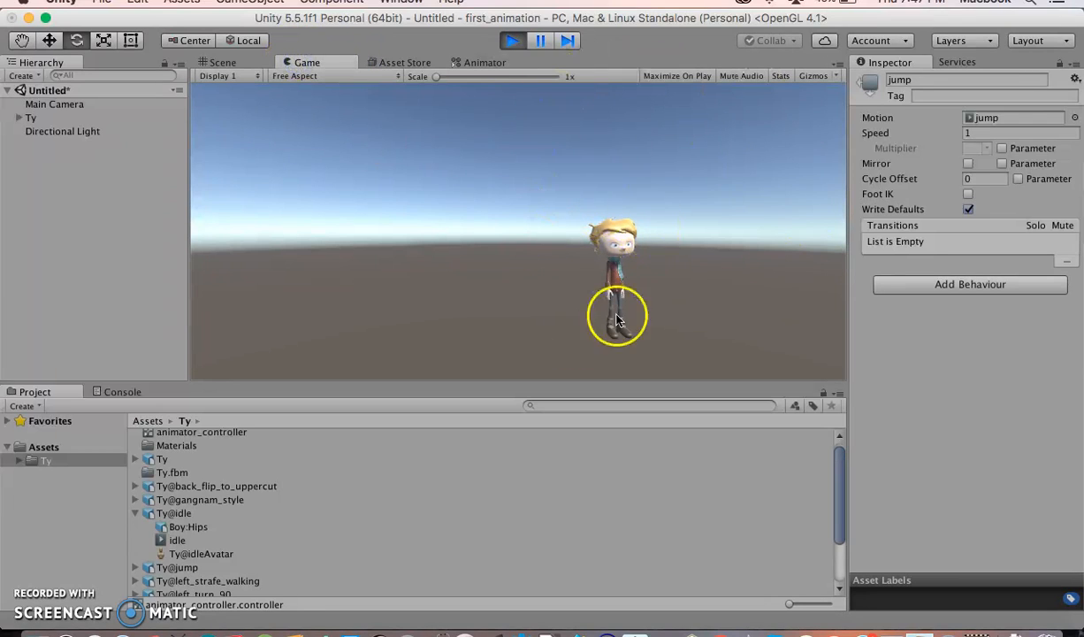
pyautogui.click(511, 40)
pyautogui.click(469, 62)
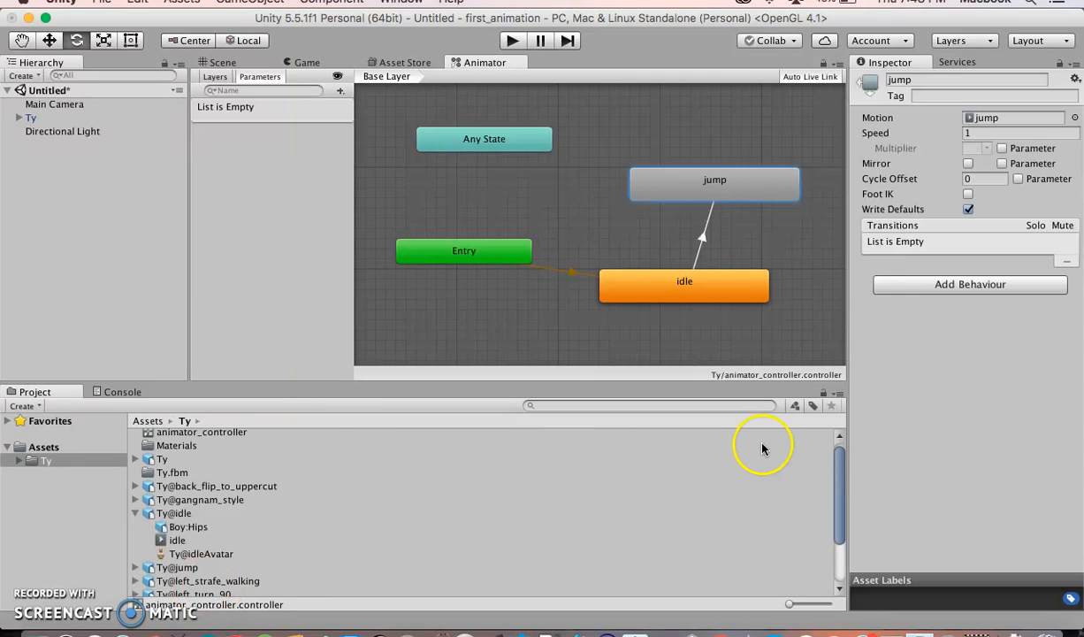
# Add the Ty@back_flip_to_uppercut clip as a state and make a transition from jump to it
pyautogui.moveTo(840, 484)
pyautogui.mouseDown()
pyautogui.moveTo(845, 516)
pyautogui.moveTo(846, 501)
pyautogui.mouseUp()
pyautogui.moveTo(153, 455); pyautogui.dragTo(605, 111)
pyautogui.click(630, 172)
pyautogui.rightClick(650, 179)
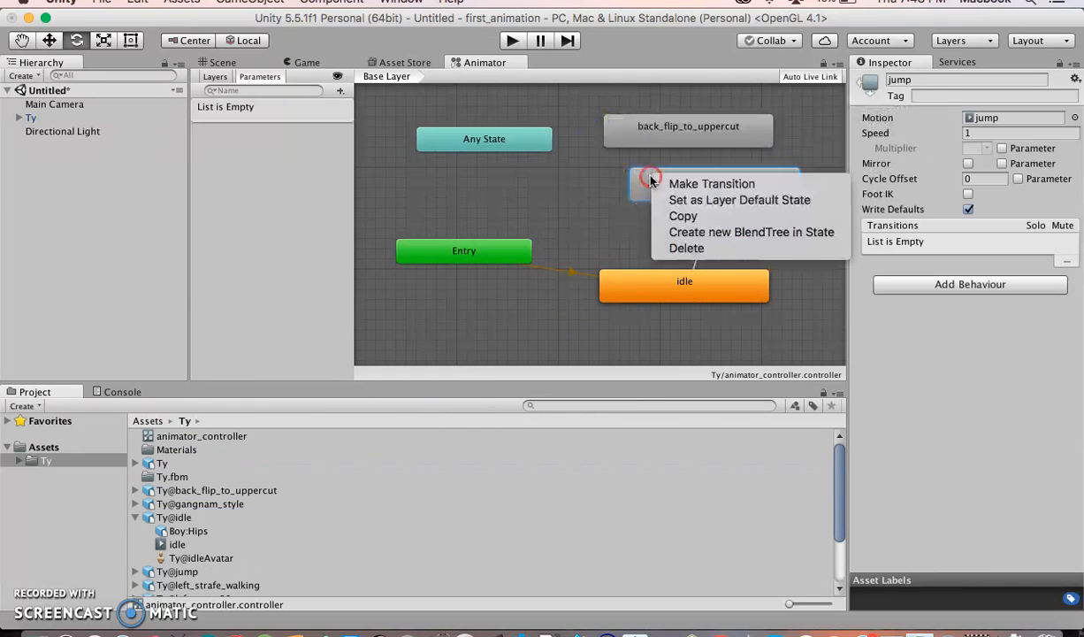
pyautogui.click(678, 184)
pyautogui.click(650, 140)
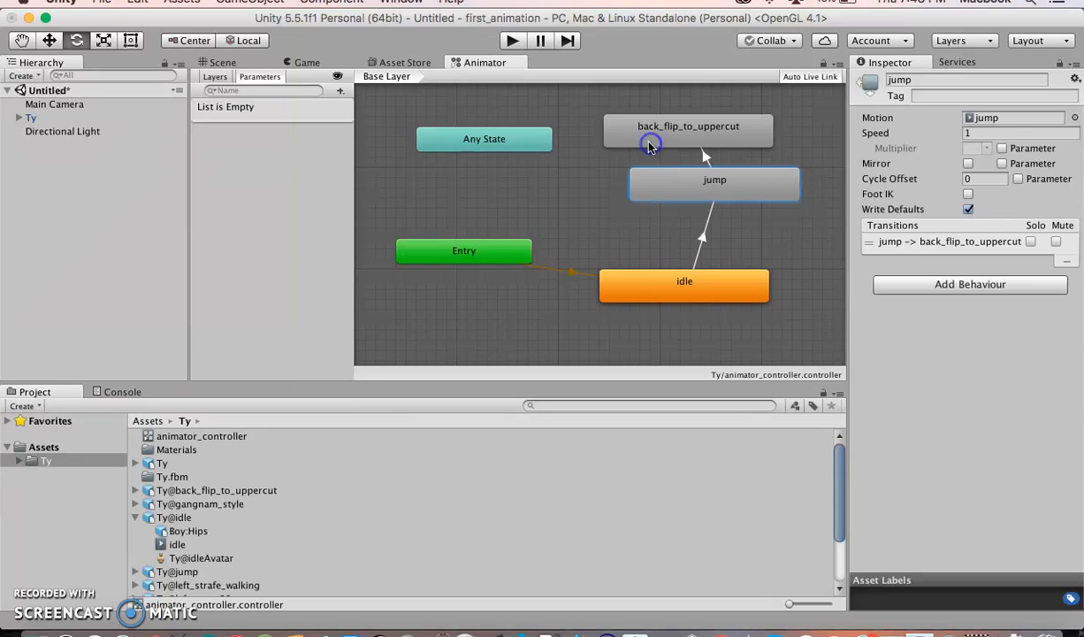
# Play the scene to test the idle, jump and back flip sequence, then stop playback
pyautogui.click(301, 62)
pyautogui.click(511, 40)
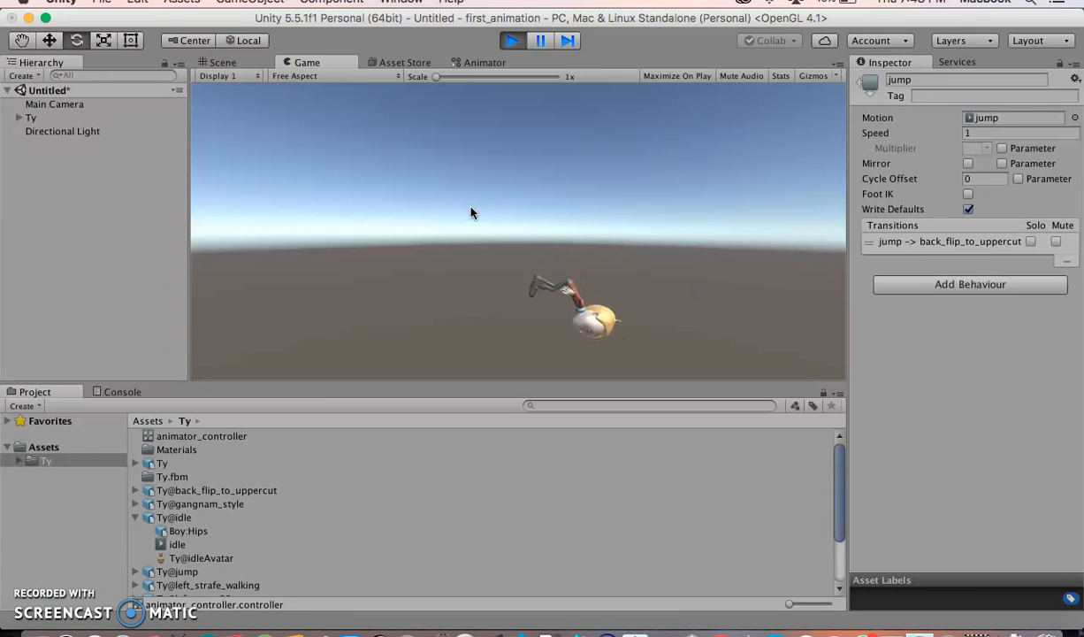
pyautogui.click(525, 104)
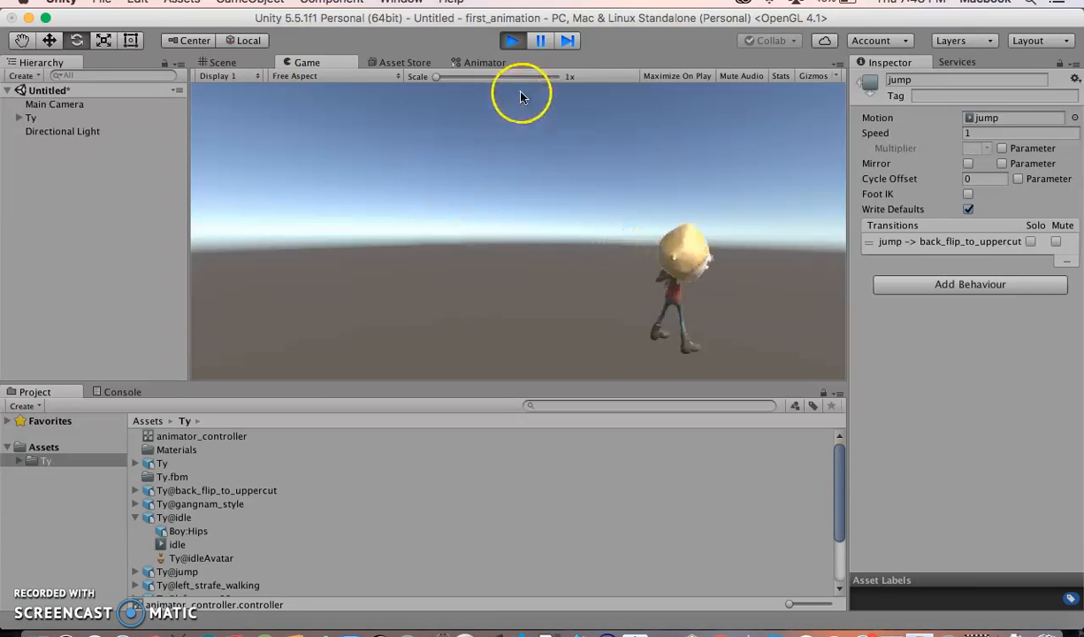
pyautogui.click(513, 39)
pyautogui.click(482, 62)
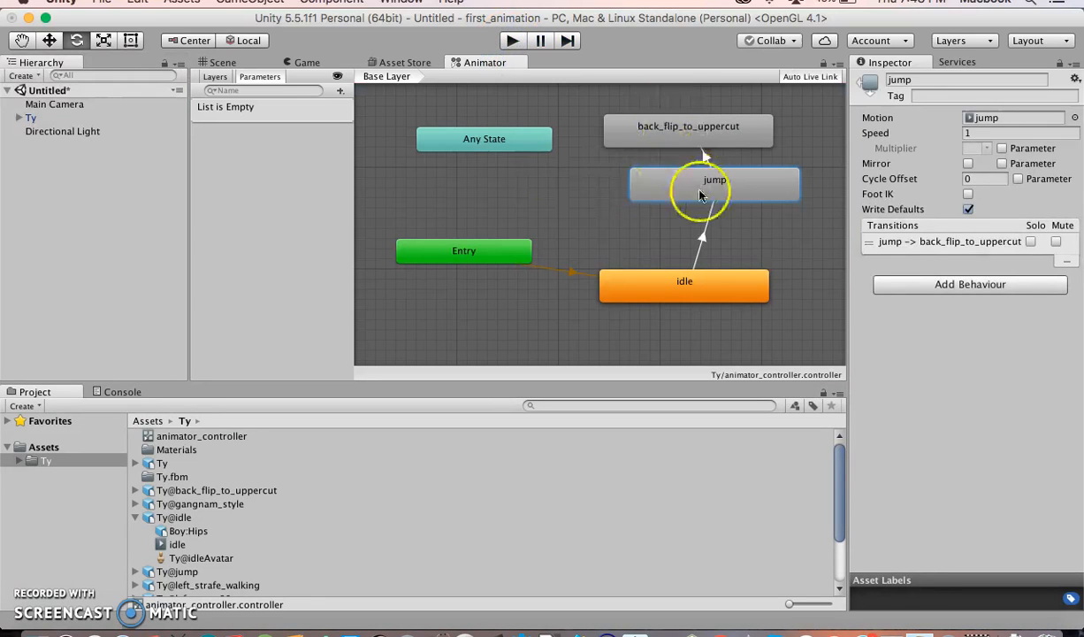
# Rearrange the Any State, Entry, idle, jump and back_flip_to_uppercut nodes in the Animator graph
pyautogui.moveTo(456, 139); pyautogui.dragTo(415, 108)
pyautogui.moveTo(495, 252); pyautogui.dragTo(475, 201)
pyautogui.moveTo(647, 193); pyautogui.dragTo(637, 214)
pyautogui.moveTo(634, 274); pyautogui.dragTo(623, 296)
pyautogui.moveTo(647, 134); pyautogui.dragTo(653, 146)
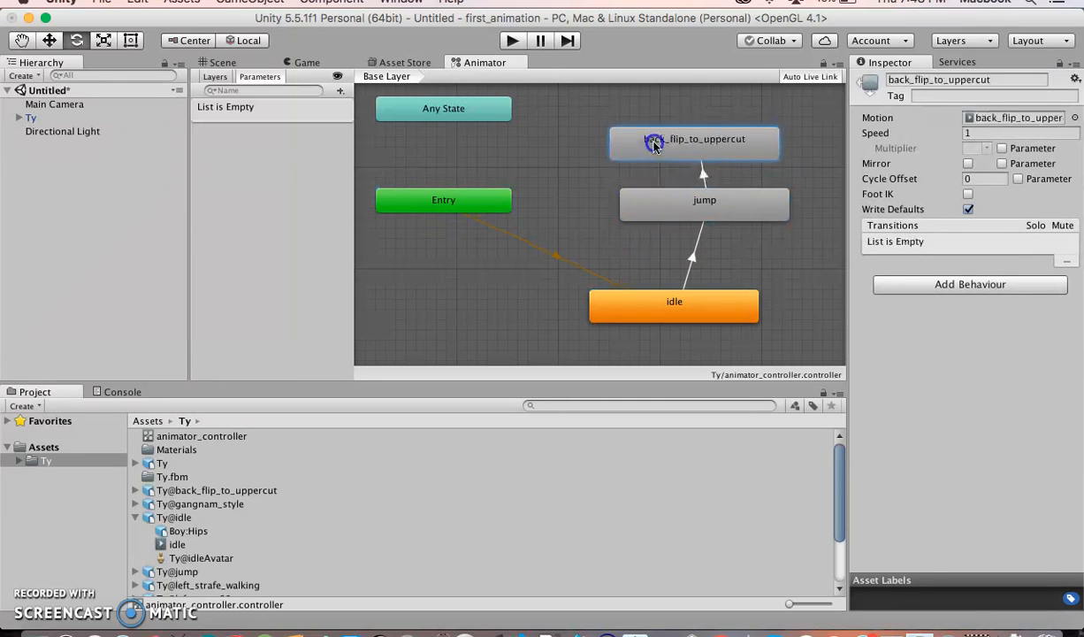
pyautogui.moveTo(665, 206); pyautogui.dragTo(650, 224)
pyautogui.click(704, 190)
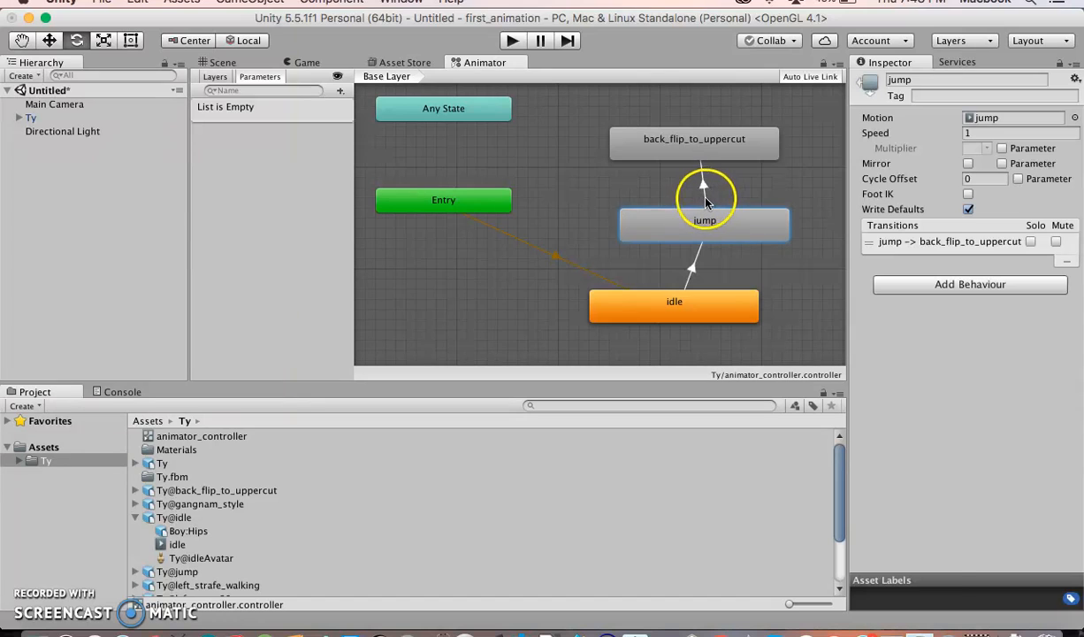
# Make a transition from the back_flip_to_uppercut state back to the jump state
pyautogui.click(707, 257)
pyautogui.click(698, 255)
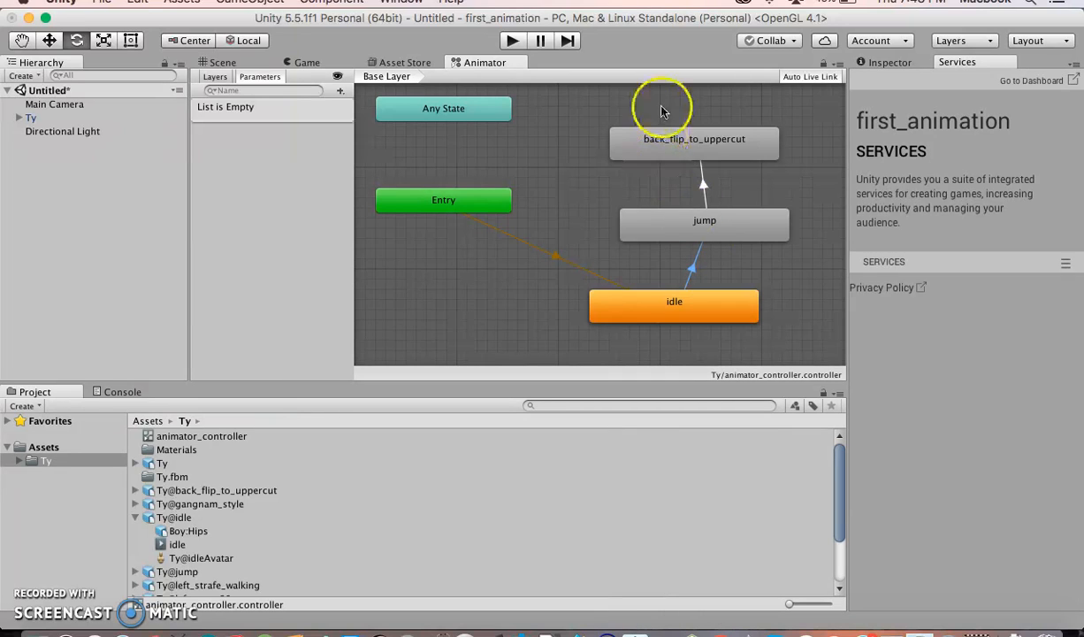
pyautogui.click(877, 64)
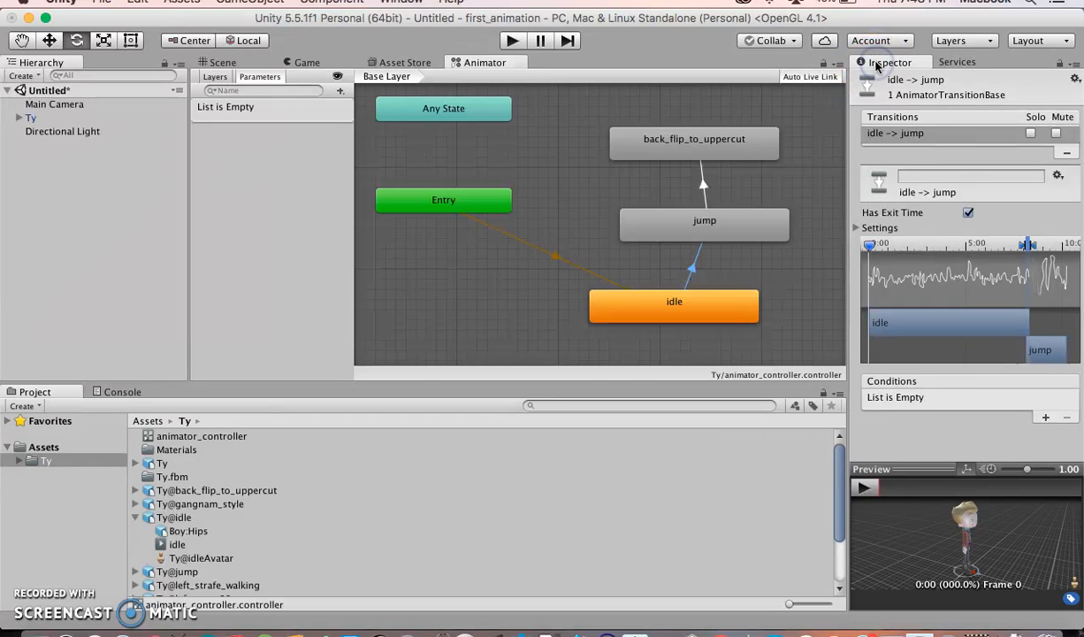
pyautogui.click(708, 144)
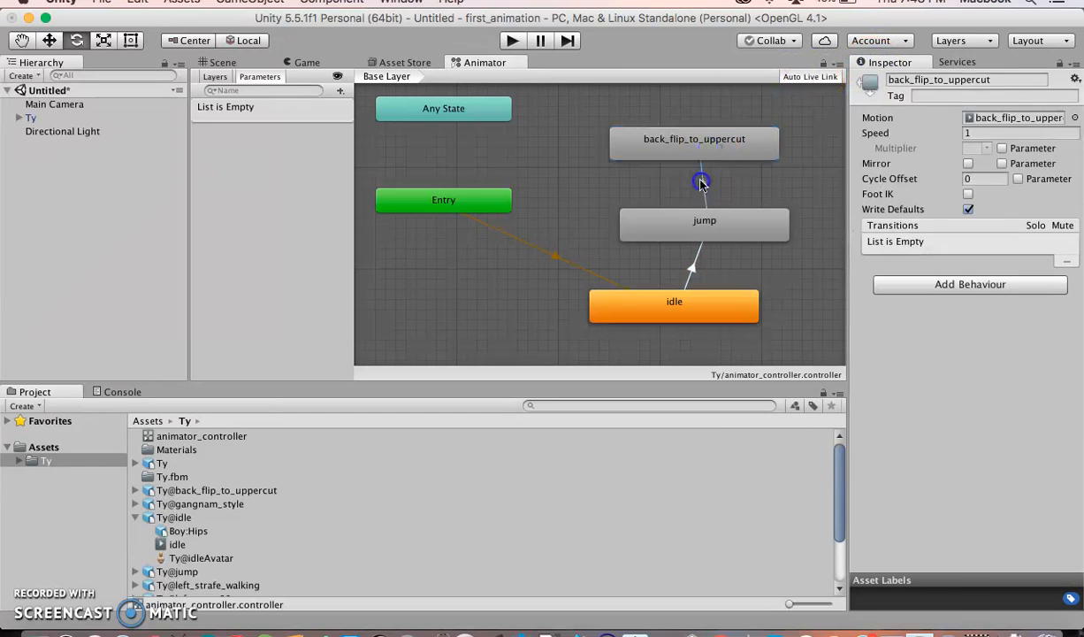
pyautogui.click(702, 188)
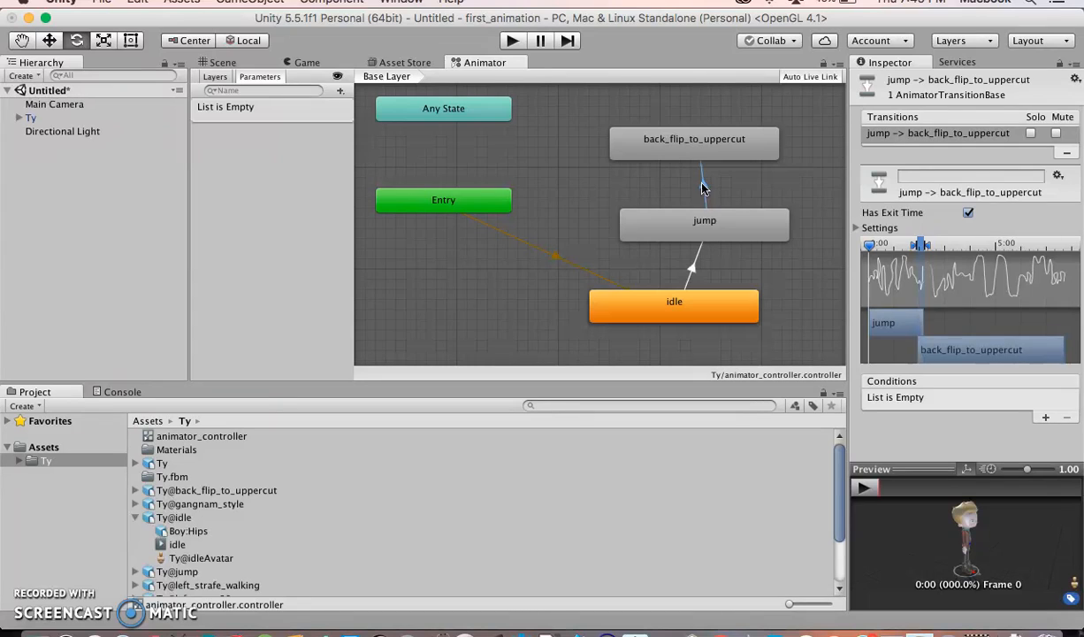
pyautogui.moveTo(671, 138); pyautogui.dragTo(701, 128)
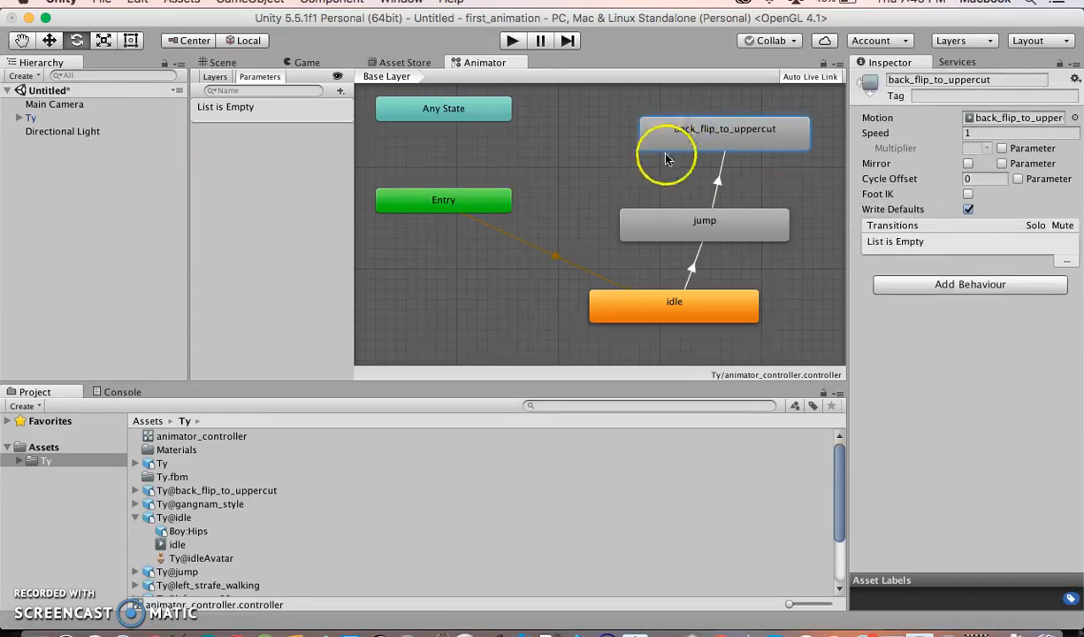
pyautogui.rightClick(689, 141)
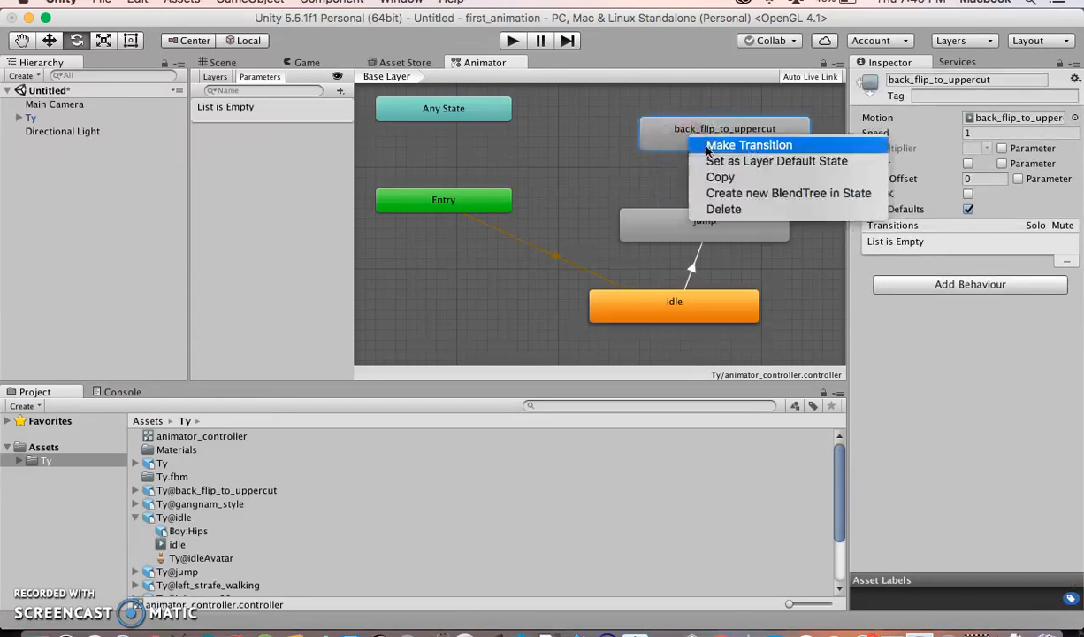
pyautogui.click(730, 144)
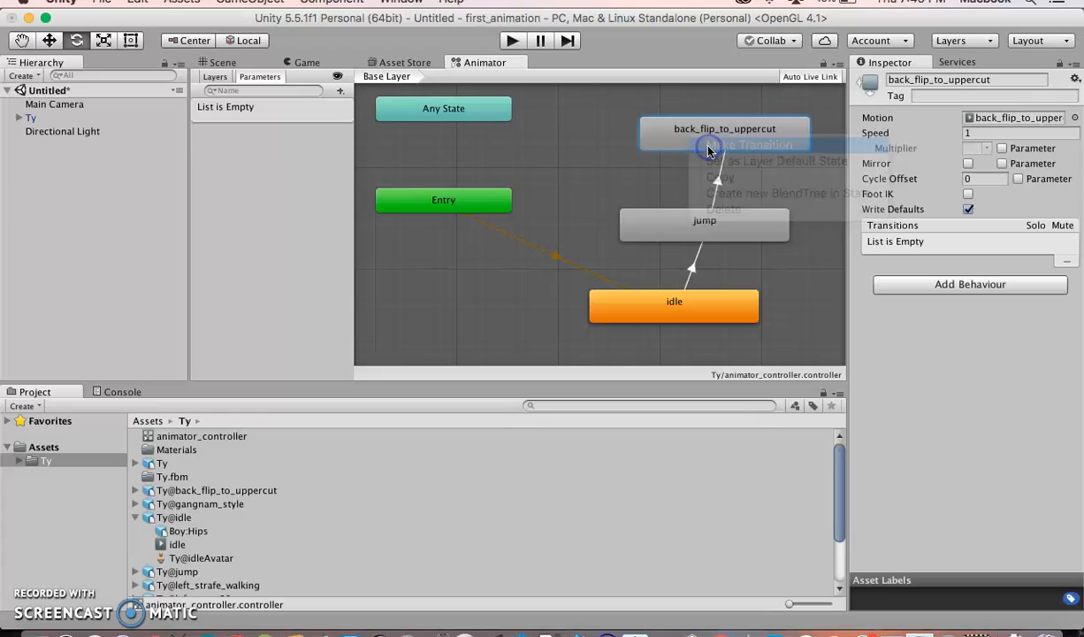
pyautogui.click(625, 224)
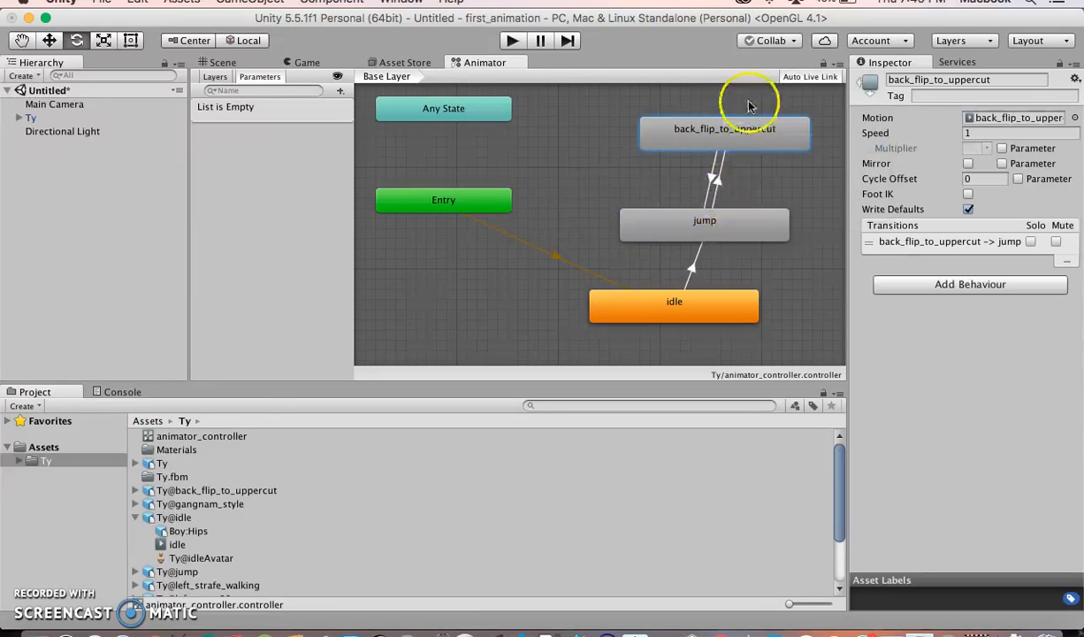
# Play the scene to test the jump and back flip loop, watching it in the Animator graph
pyautogui.click(306, 64)
pyautogui.click(512, 42)
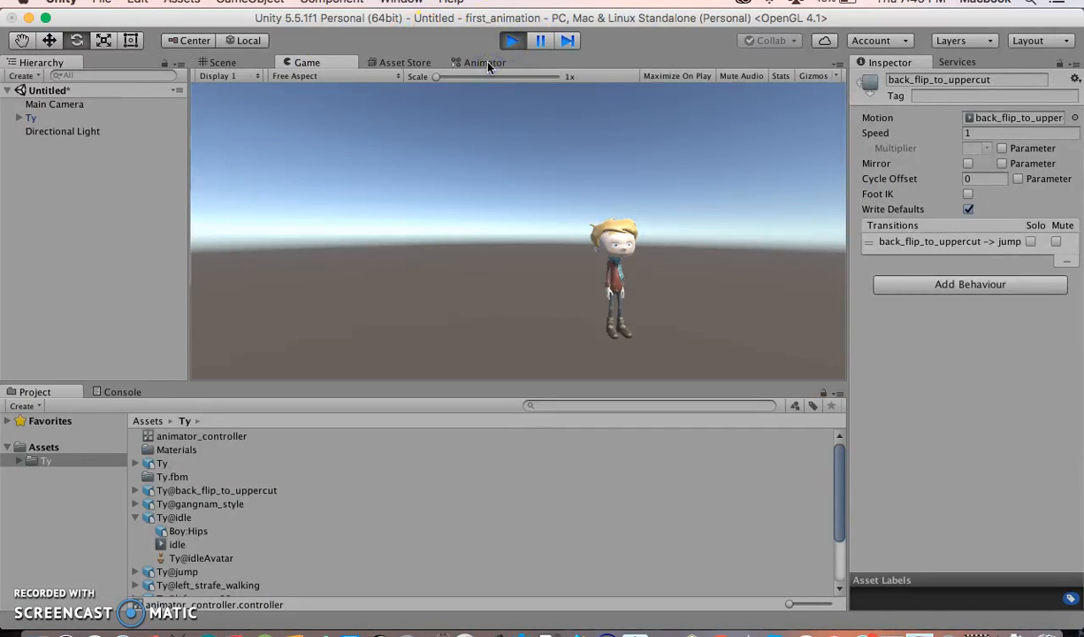
pyautogui.click(487, 62)
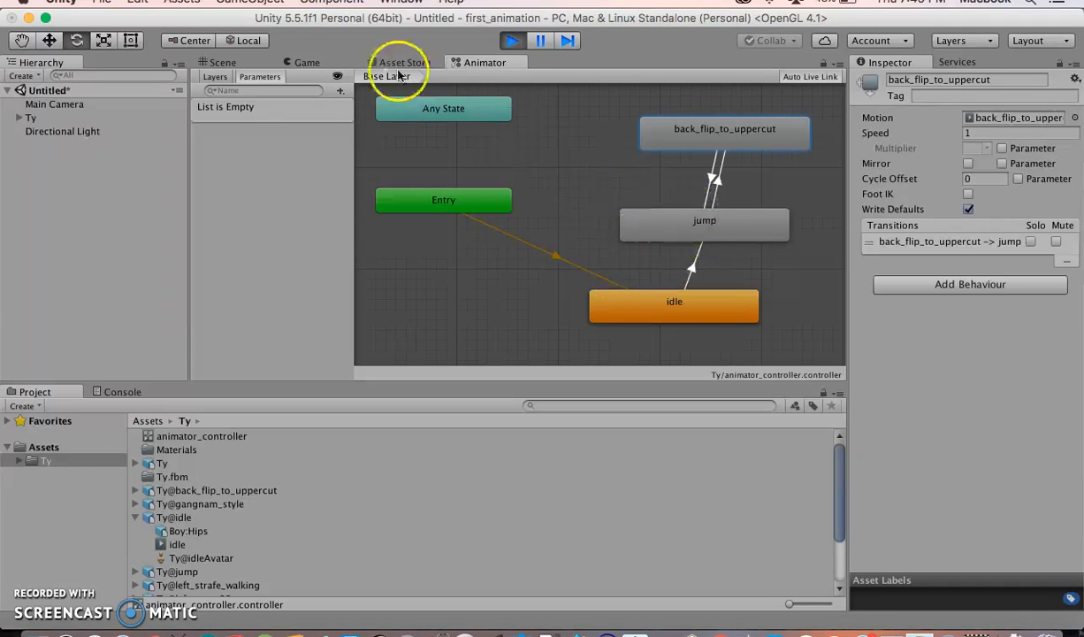
pyautogui.click(317, 65)
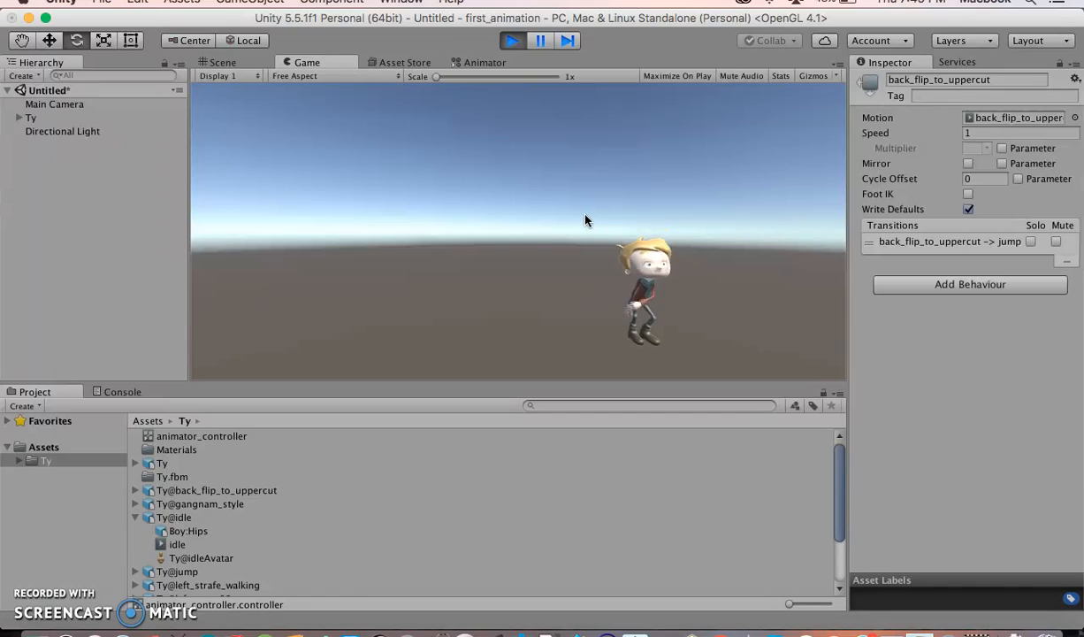
pyautogui.click(482, 62)
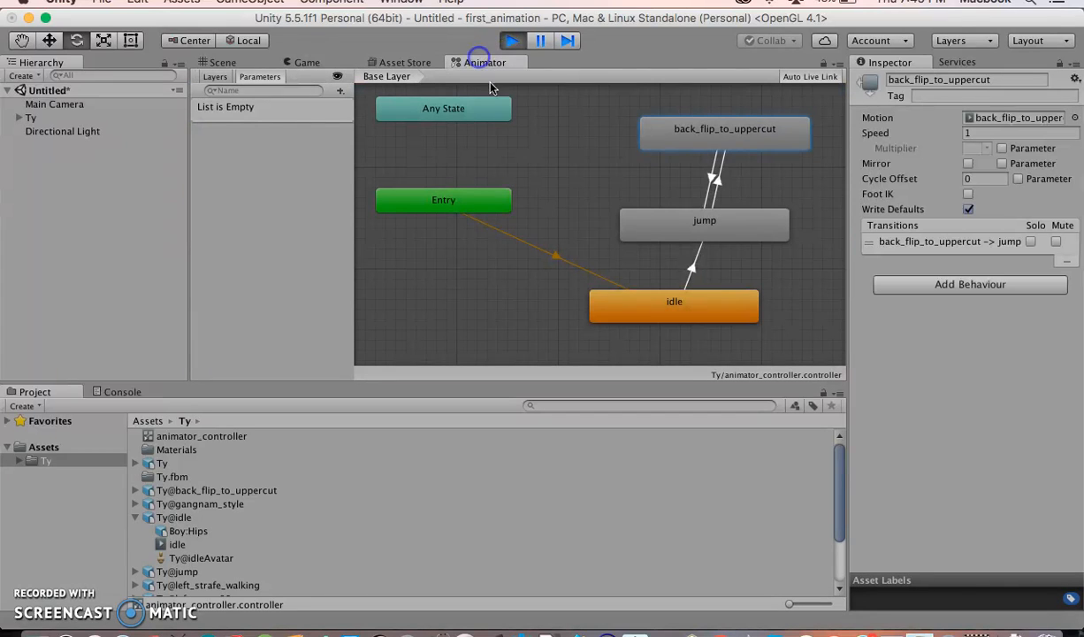
# Make a transition from the jump state back to the idle state in the Animator graph
pyautogui.rightClick(676, 229)
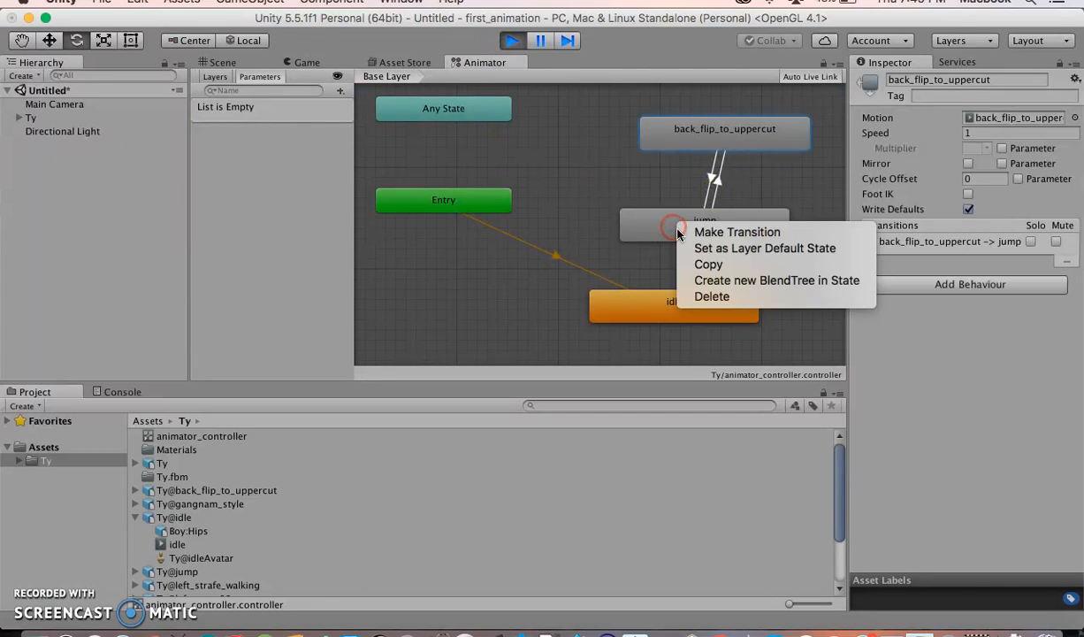
pyautogui.click(707, 240)
pyautogui.click(646, 305)
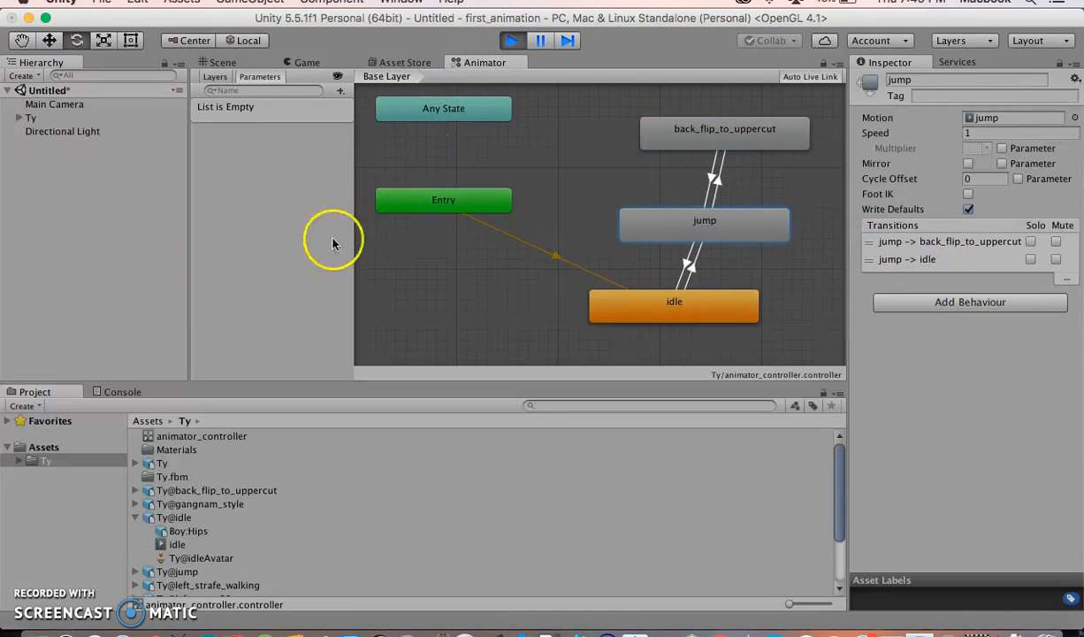
# Watch the character's animation in the Game view, then stop playback
pyautogui.click(135, 518)
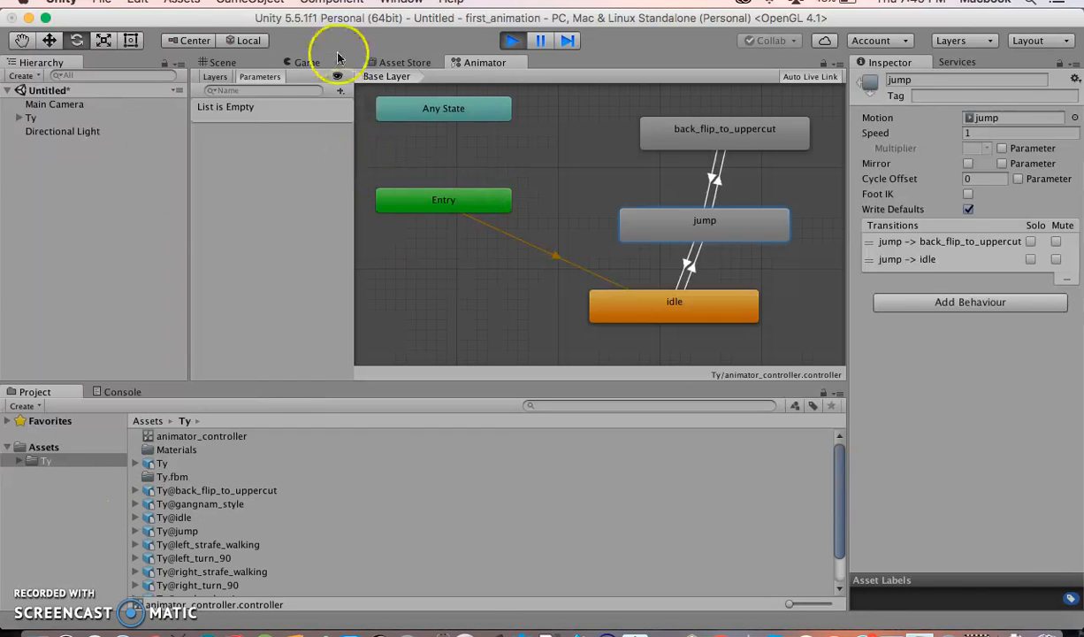
pyautogui.click(307, 62)
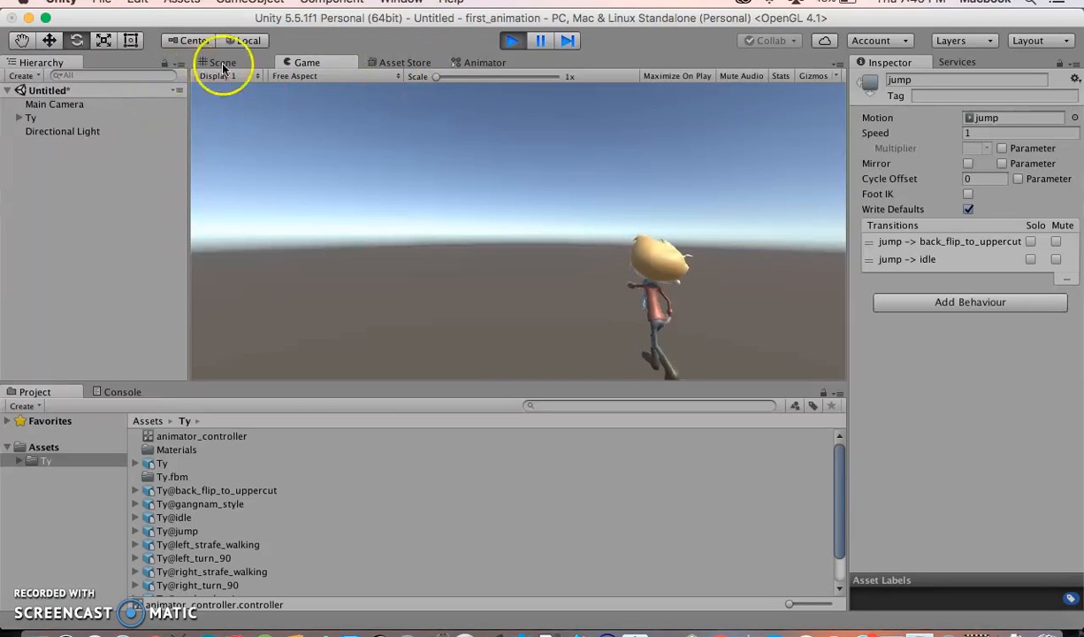
pyautogui.click(513, 41)
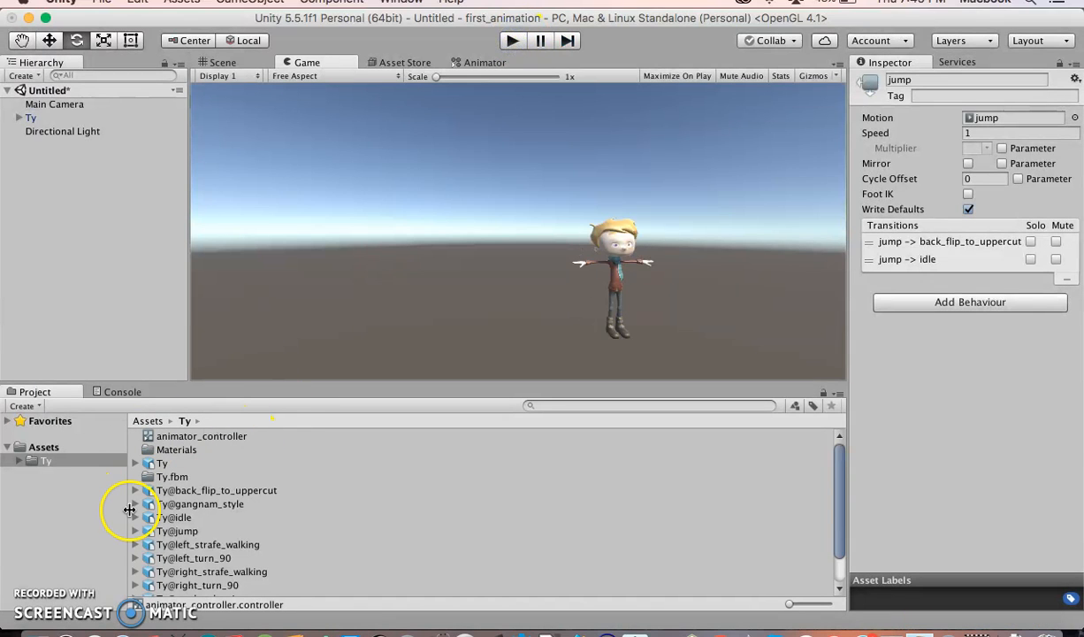
pyautogui.click(38, 626)
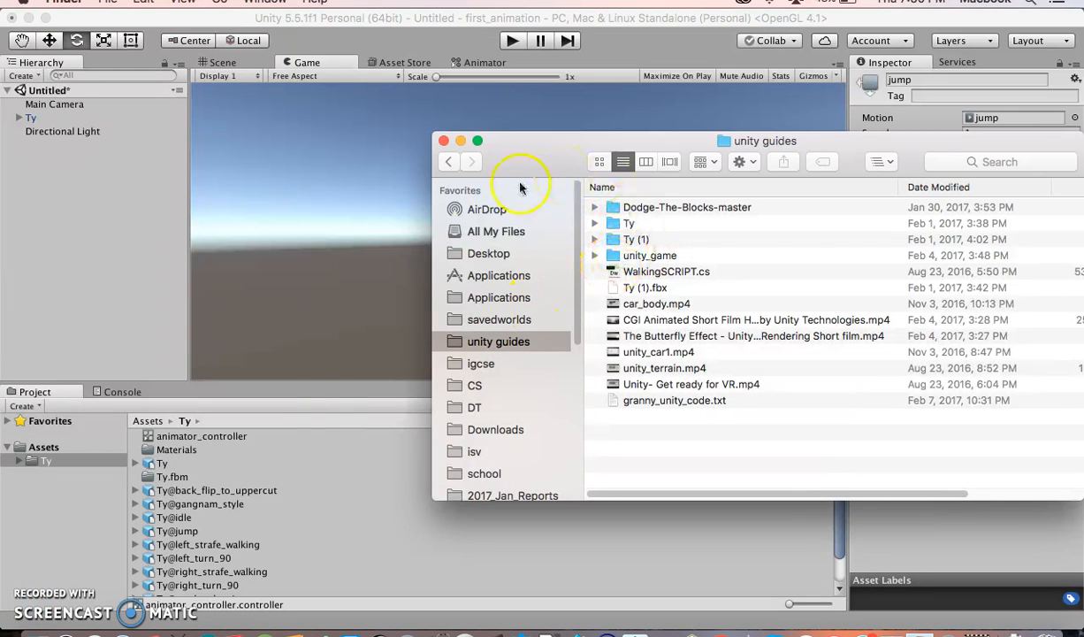
pyautogui.click(143, 275)
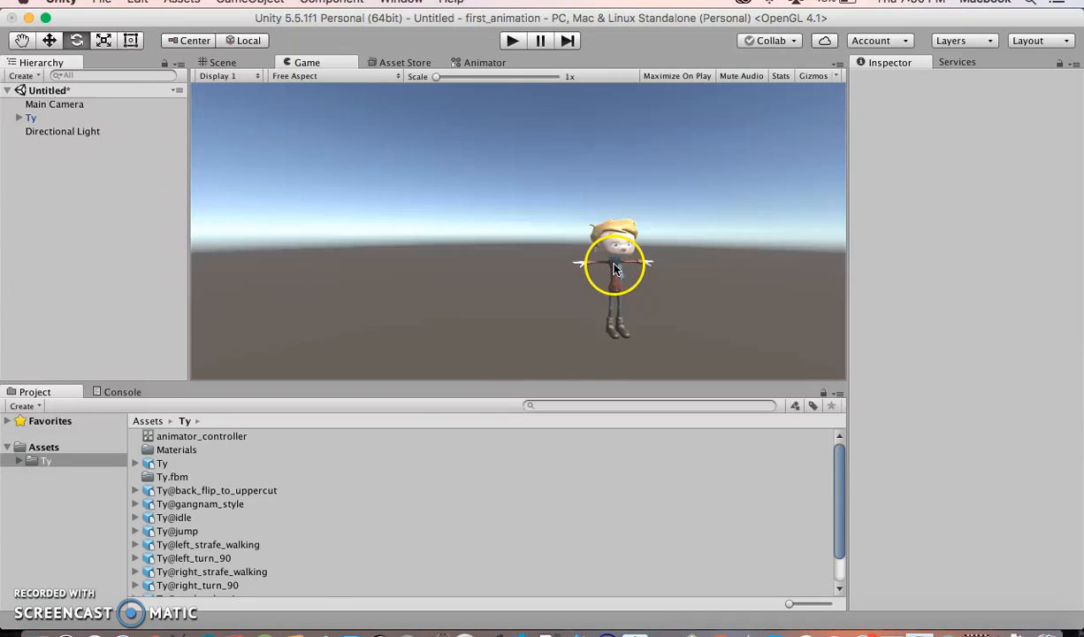